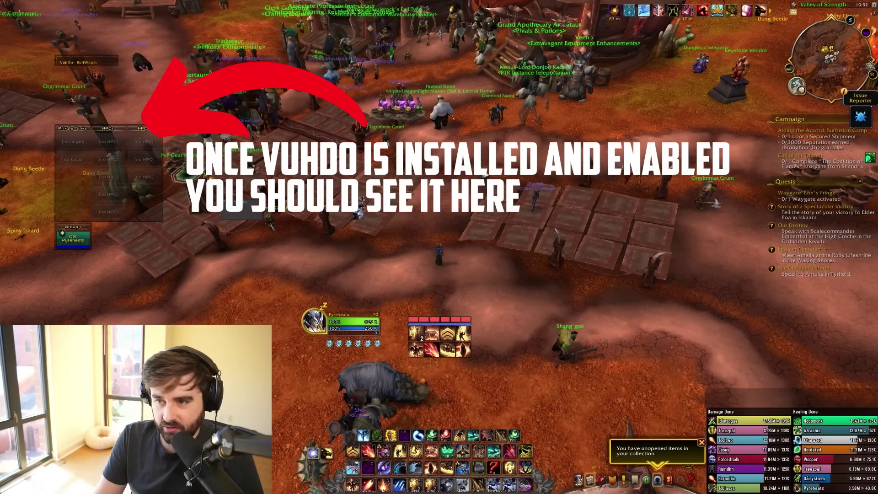
Select the full VuhDo profile string in the Notepad notes, then return to the game
{"action": "key", "text": "alt+Tab"}
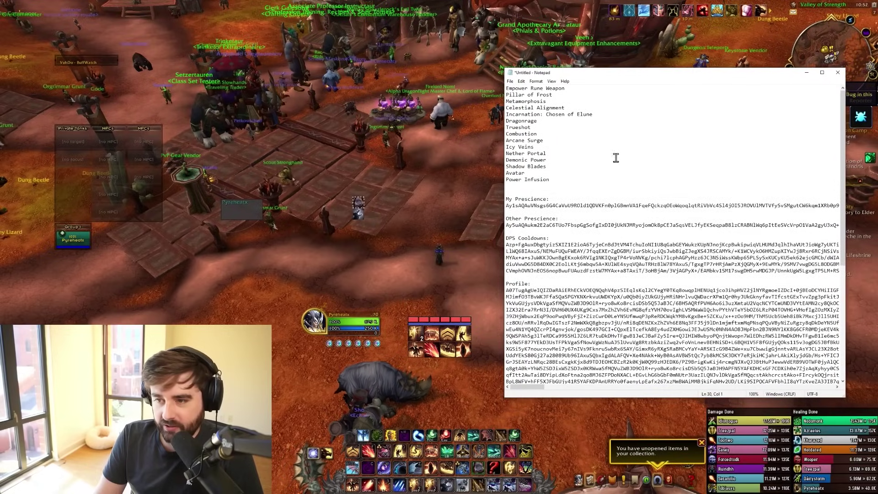
{"action": "scroll", "coordinate": [608, 170], "scroll_direction": "down", "scroll_amount": 10}
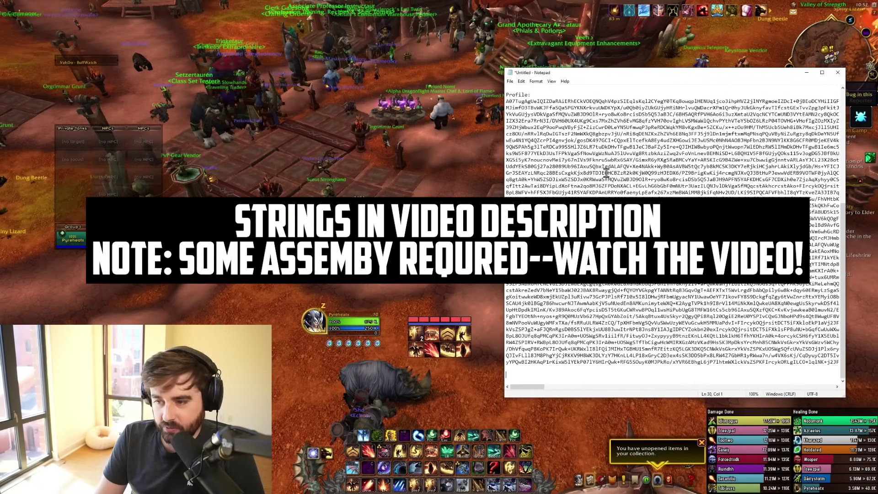
{"action": "left_click_drag", "start_coordinate": [539, 387], "coordinate": [588, 101]}
{"action": "left_click_drag", "start_coordinate": [676, 387], "coordinate": [518, 394]}
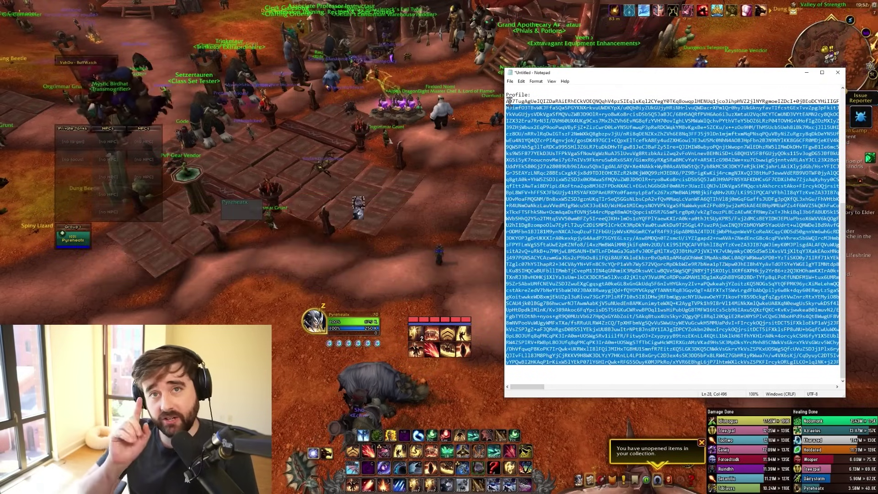
{"action": "left_click_drag", "start_coordinate": [507, 106], "coordinate": [506, 100]}
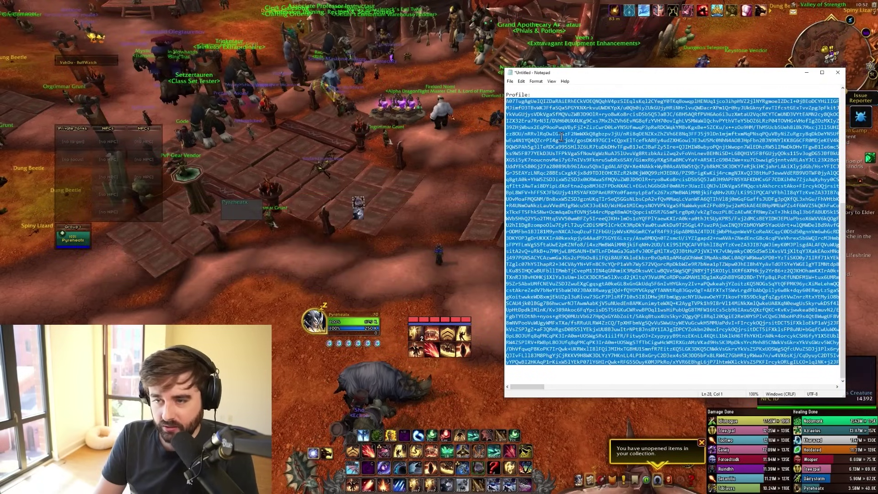
{"action": "key", "text": "alt+Tab"}
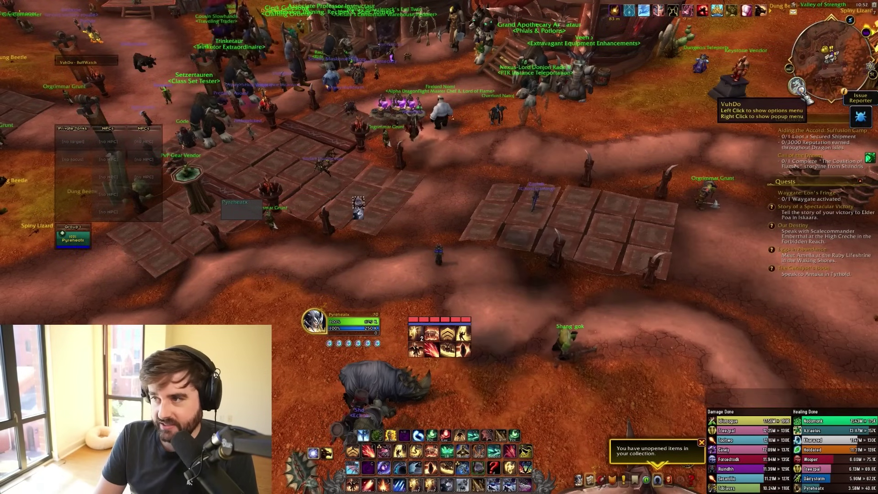
Reset VuhDo completely to factory defaults through Tools > Reset > Everything
{"action": "left_click", "coordinate": [797, 85]}
{"action": "left_click", "coordinate": [460, 388]}
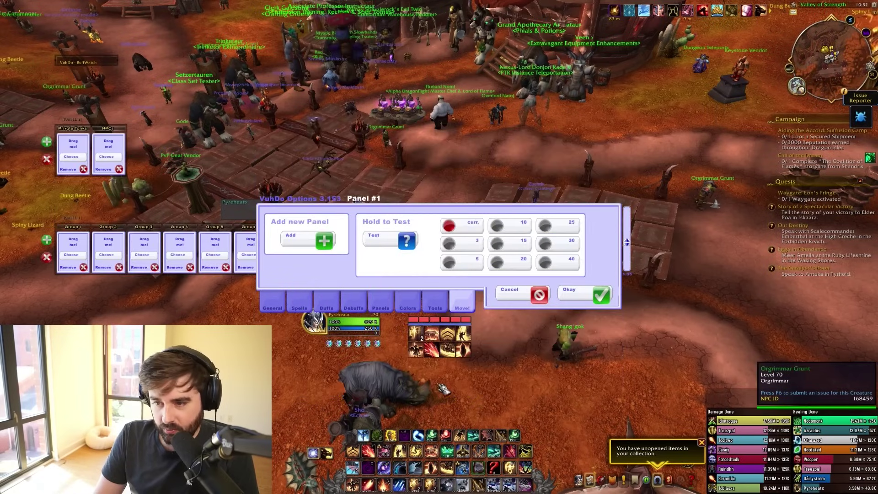
{"action": "left_click", "coordinate": [442, 302]}
{"action": "left_click", "coordinate": [587, 261]}
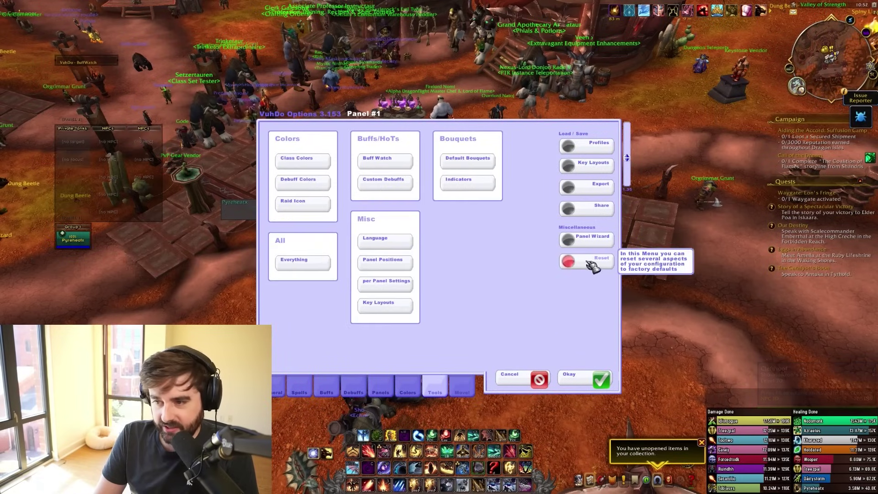
{"action": "left_click", "coordinate": [305, 265]}
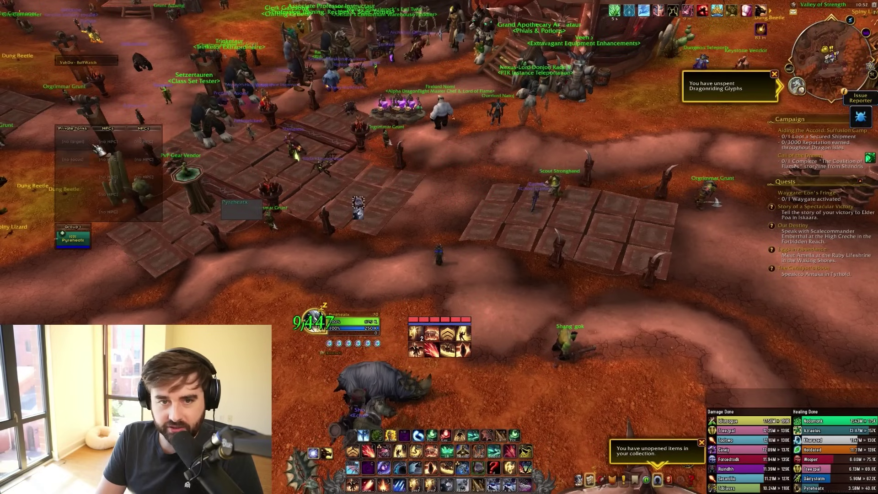
Drag the Private Tanks and Group 1 panels toward the centre-right of the screen
{"action": "left_click_drag", "start_coordinate": [97, 154], "coordinate": [594, 158]}
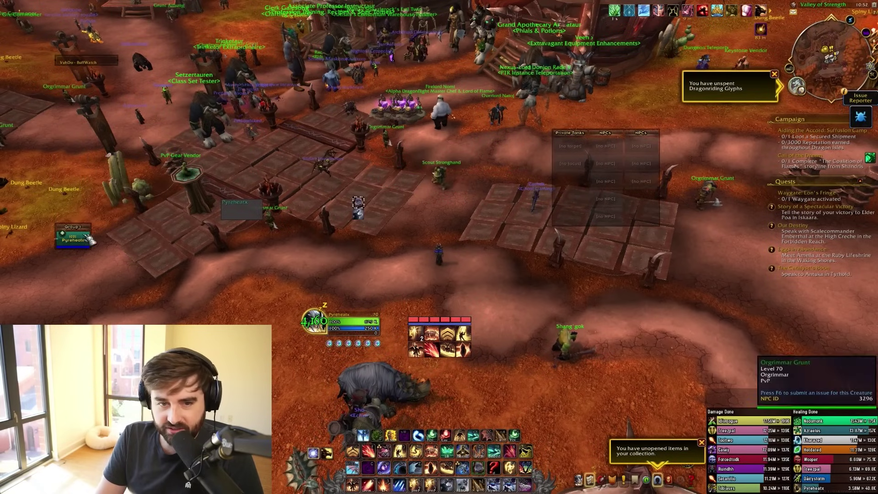
{"action": "mouse_move", "coordinate": [60, 232]}
{"action": "left_mouse_down"}
{"action": "mouse_move", "coordinate": [547, 238]}
{"action": "mouse_move", "coordinate": [507, 240]}
{"action": "mouse_move", "coordinate": [493, 181]}
{"action": "left_mouse_up"}
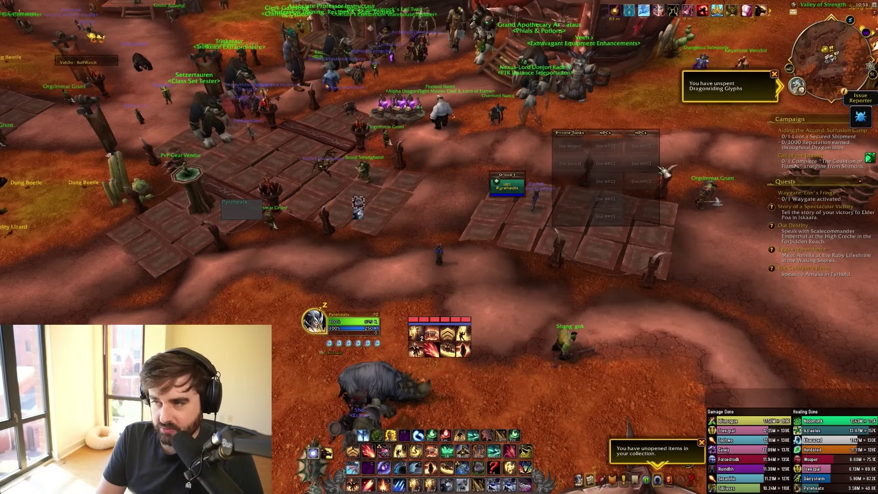
{"action": "left_click", "coordinate": [798, 88]}
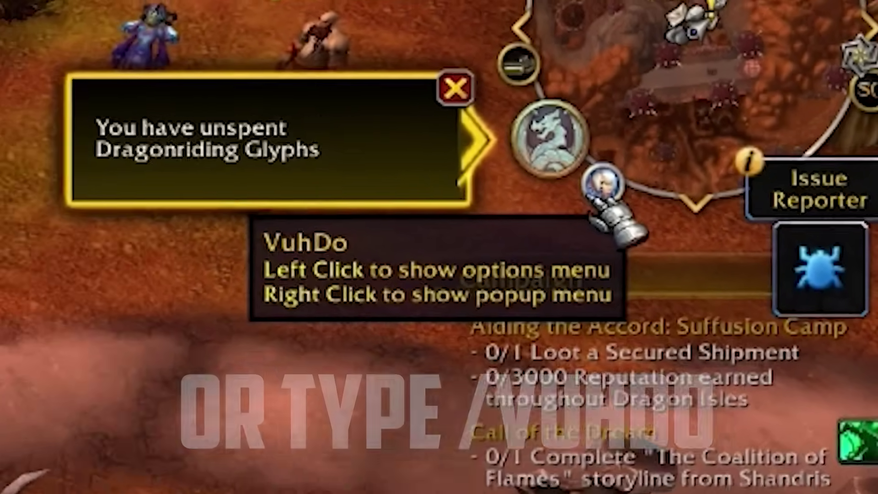
Paste the copied profile string into VuhDo's Tools > Profiles import box and confirm the import
{"action": "left_click", "coordinate": [521, 234]}
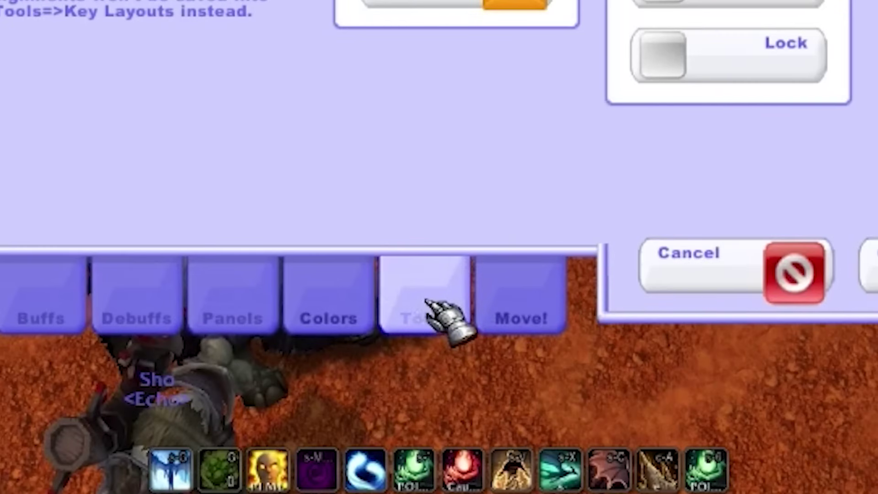
{"action": "left_click", "coordinate": [437, 389]}
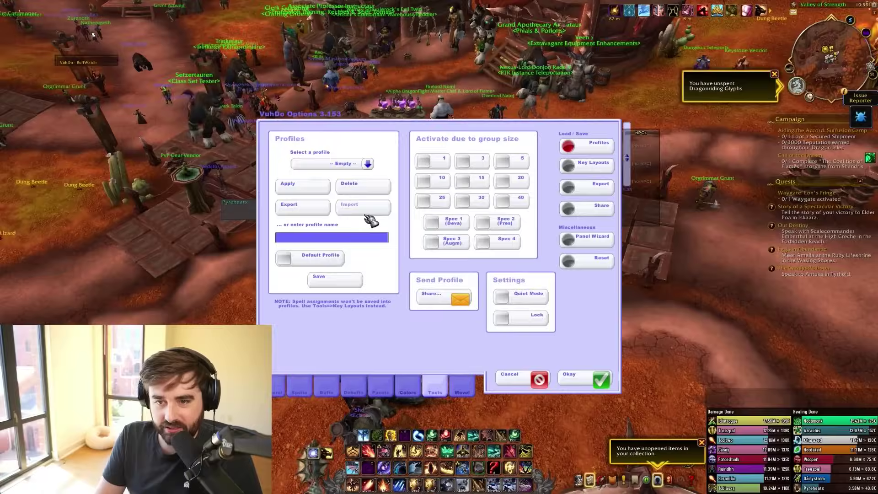
{"action": "left_click", "coordinate": [366, 211]}
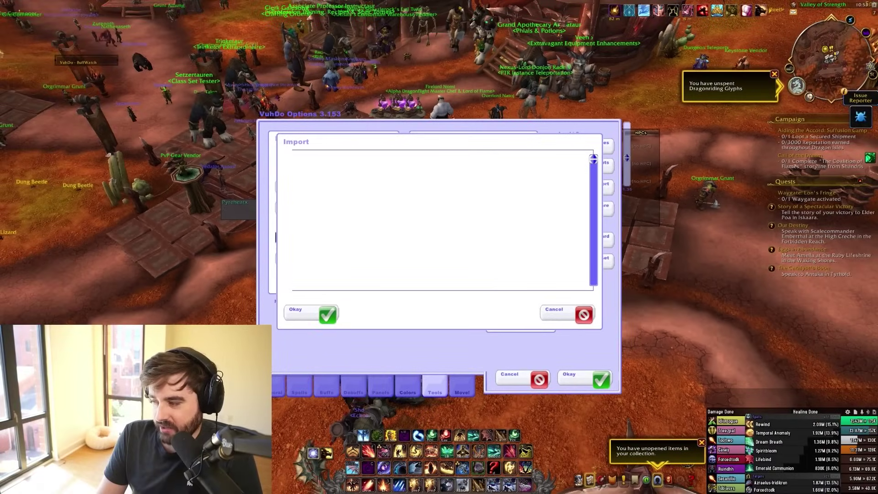
{"action": "key", "text": "alt+Tab"}
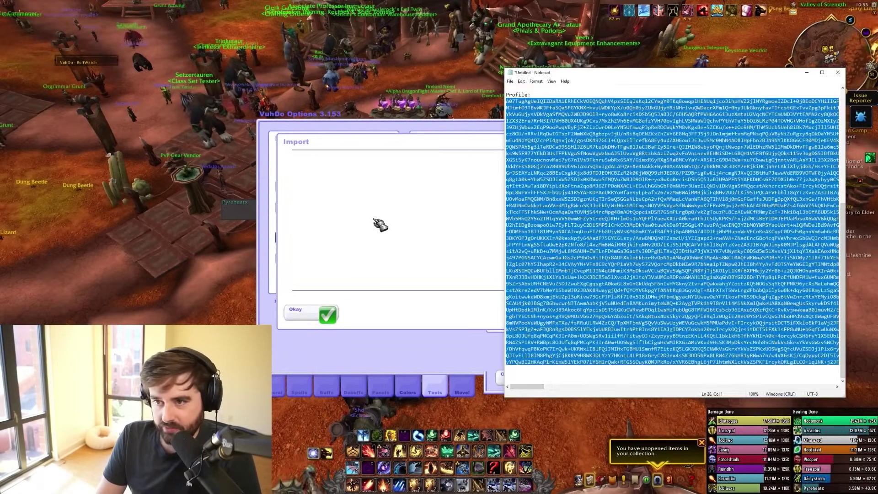
{"action": "key", "text": "alt+Tab"}
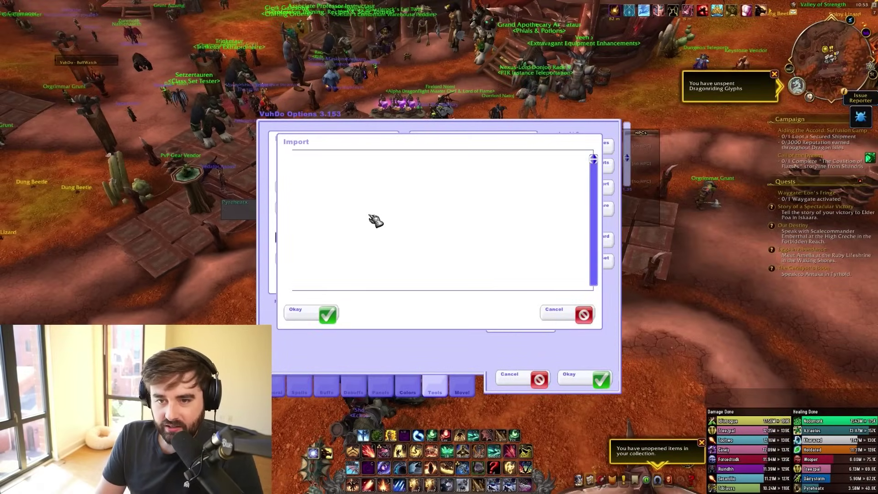
{"action": "key", "text": "ctrl+v"}
{"action": "left_click", "coordinate": [303, 316]}
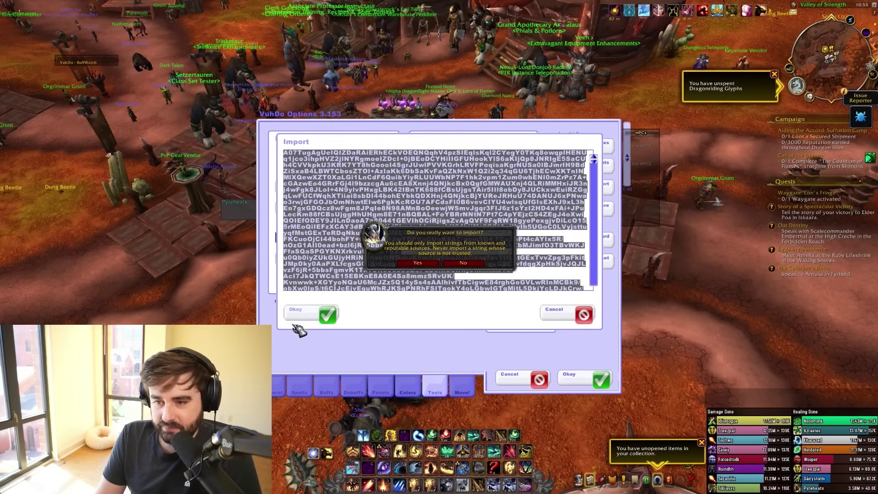
{"action": "left_click", "coordinate": [417, 263]}
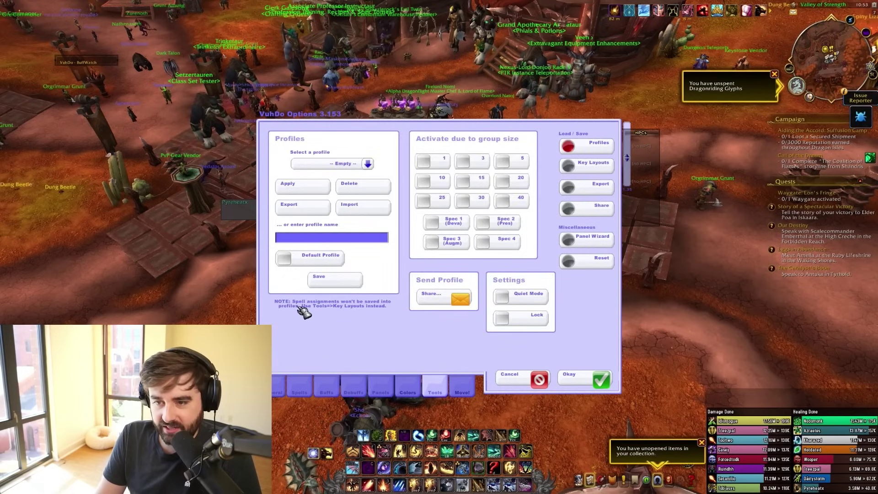
Load the Aug profile, confirm overwriting current settings, and resolve the ownership prompt
{"action": "left_click", "coordinate": [370, 165]}
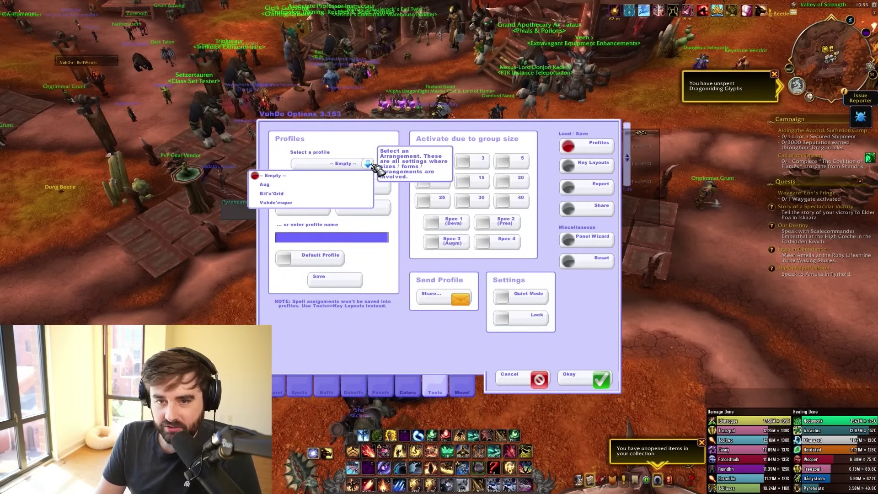
{"action": "left_click", "coordinate": [276, 186]}
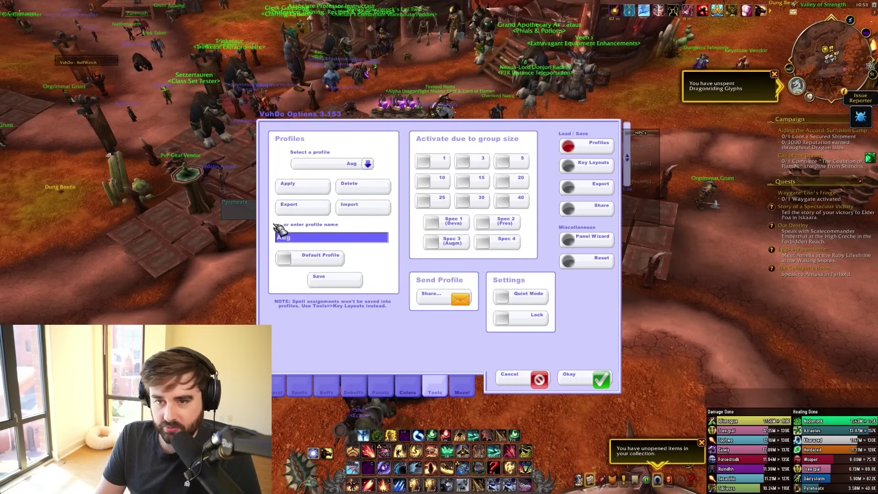
{"action": "left_click", "coordinate": [304, 186]}
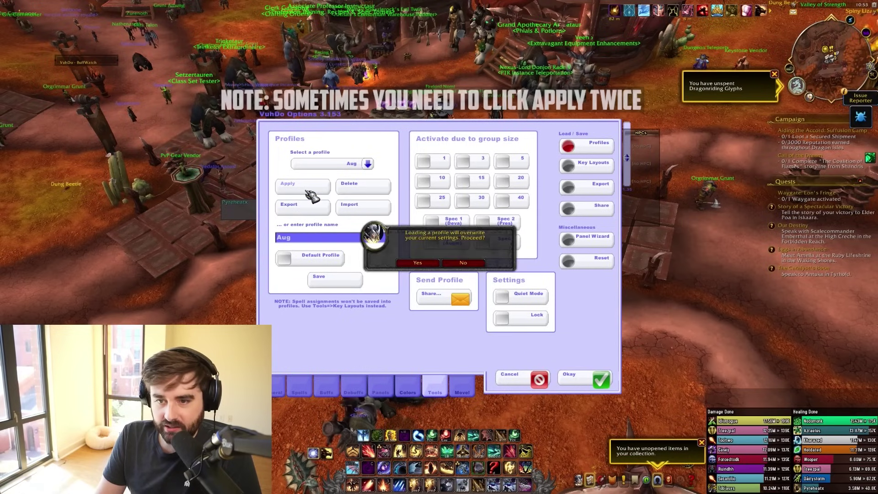
{"action": "left_click", "coordinate": [417, 264]}
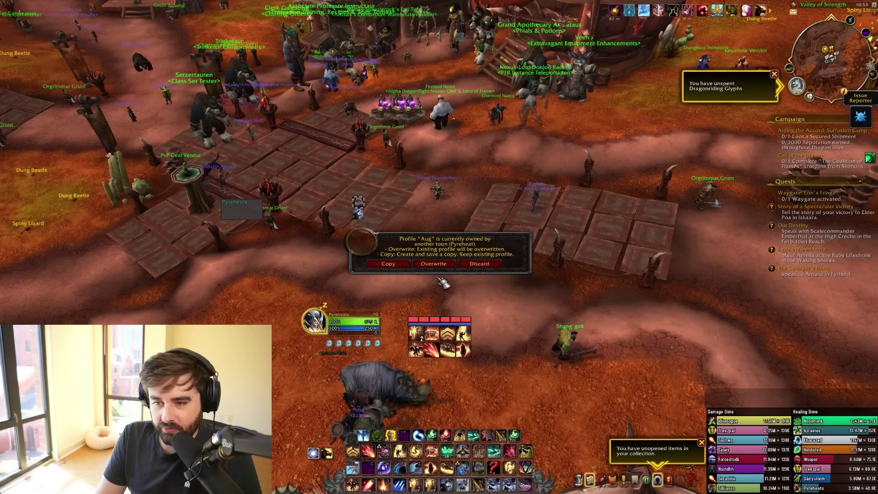
{"action": "left_click", "coordinate": [434, 263]}
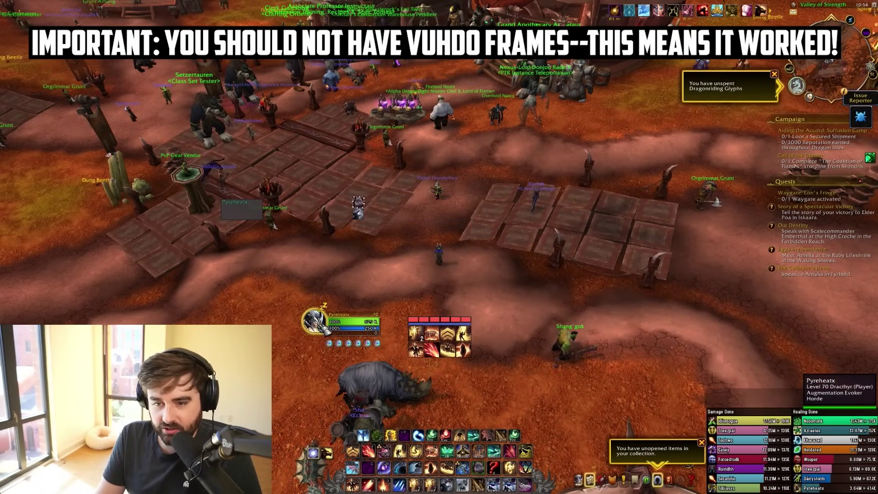
Target your own character with F1, ready for the /vd pt command
{"action": "key", "text": "F1"}
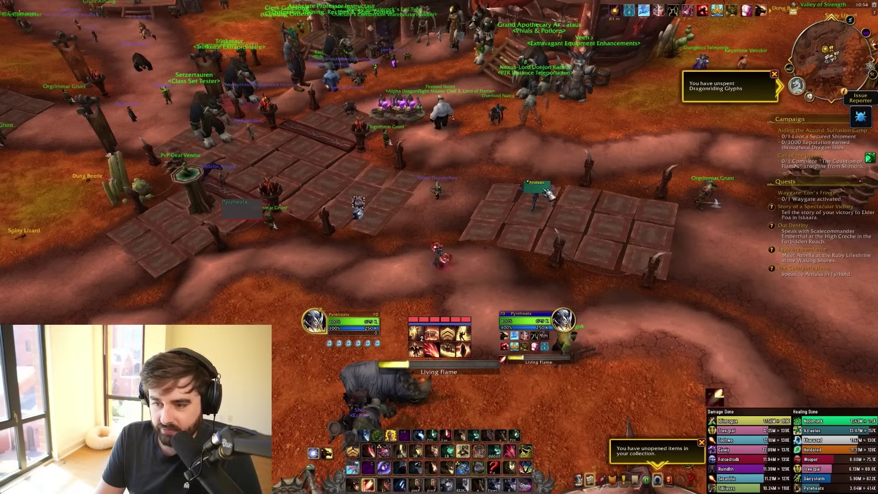
{"action": "key", "text": "w"}
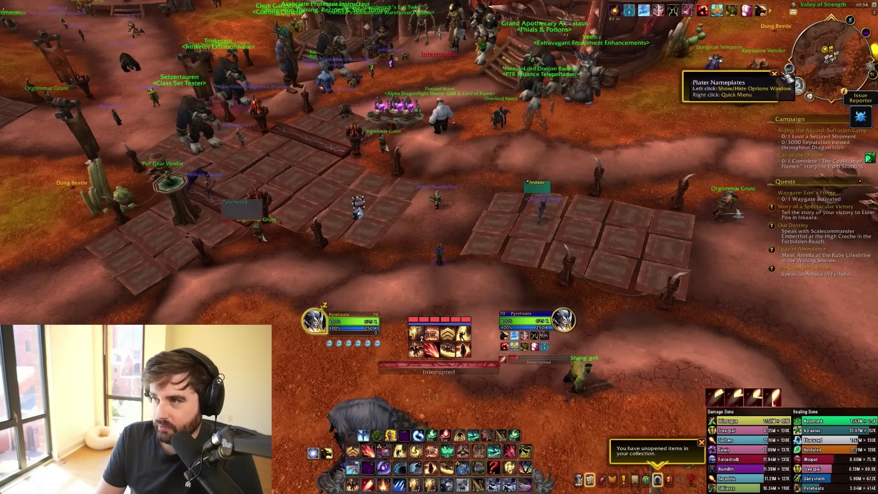
Select the whole My Prescience bouquet string in the notes
{"action": "left_click", "coordinate": [816, 103]}
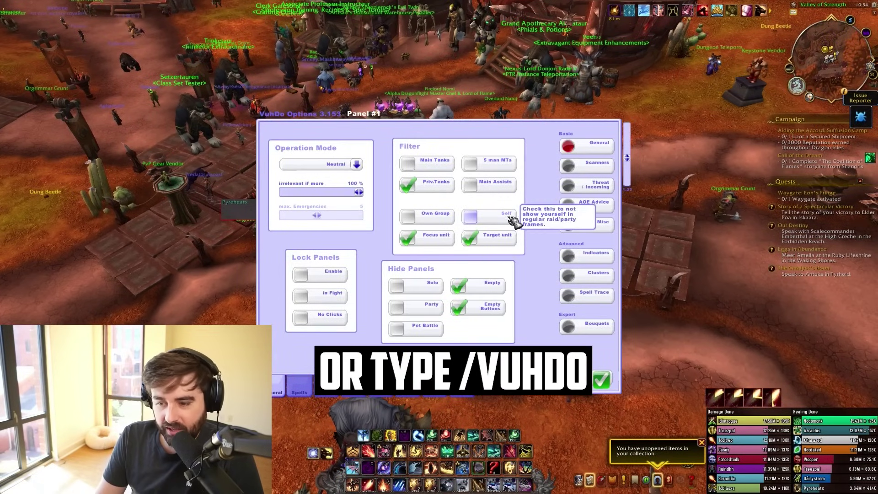
{"action": "key", "text": "alt+Tab"}
{"action": "left_click", "coordinate": [655, 213]}
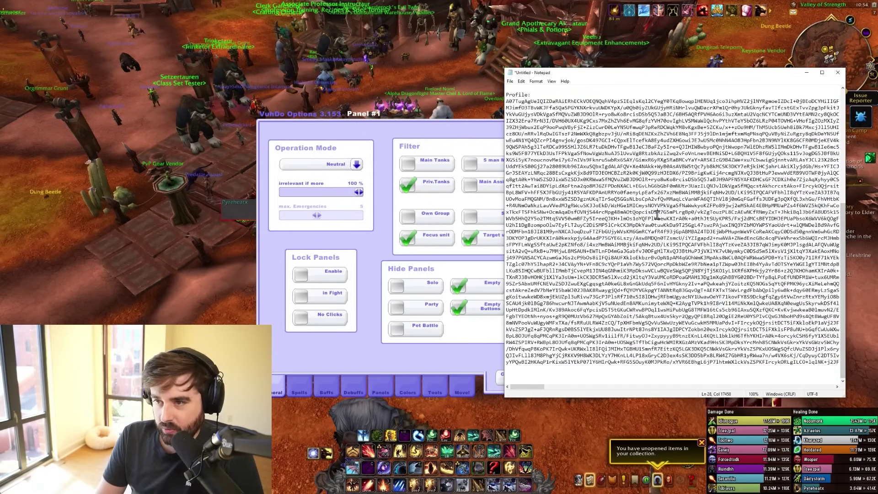
{"action": "scroll", "coordinate": [655, 213], "scroll_direction": "up", "scroll_amount": 5}
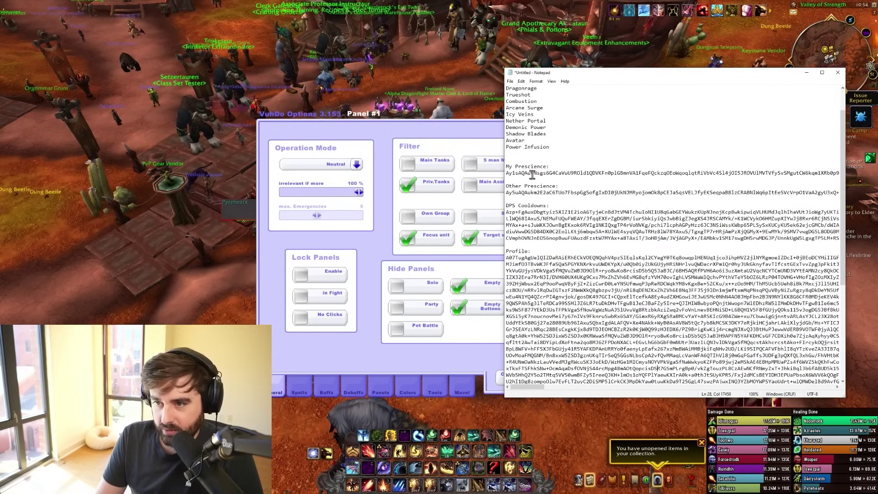
{"action": "left_click", "coordinate": [532, 174]}
{"action": "triple_click", "coordinate": [541, 173]}
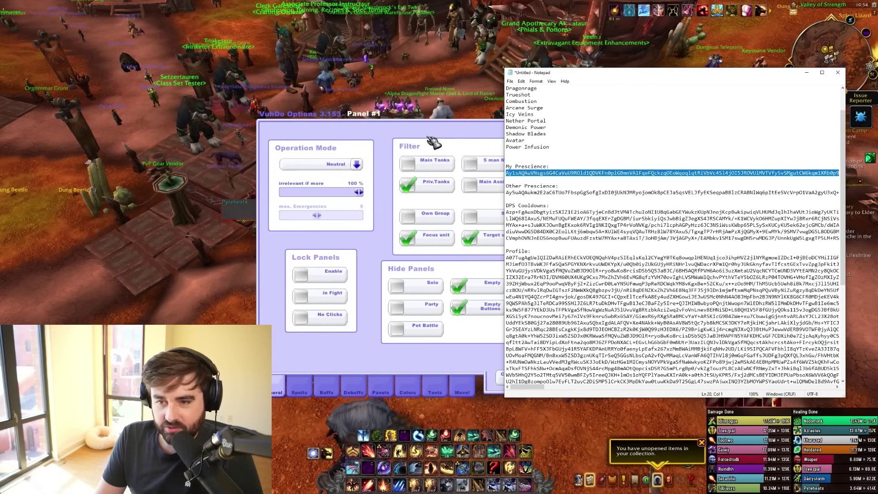
{"action": "key", "text": "alt+Tab"}
Import the My Prescience bouquet on the Bouquets page and check the saved bouquet list
{"action": "left_click", "coordinate": [302, 393]}
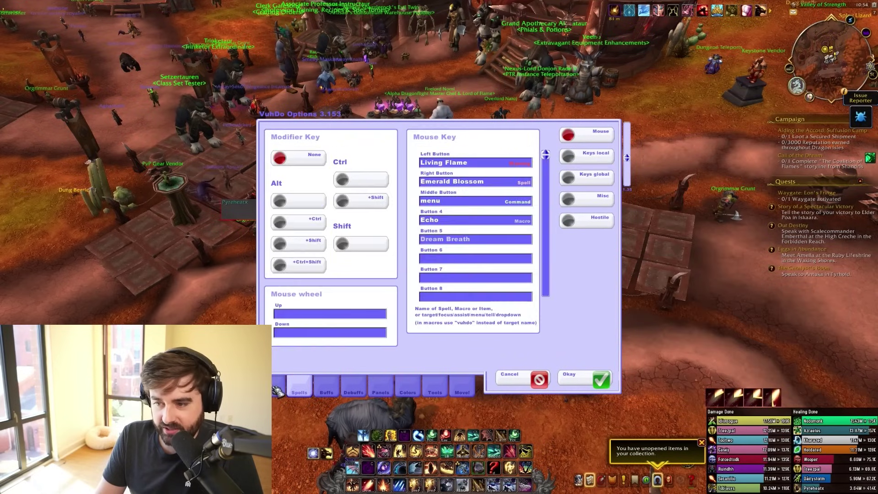
{"action": "left_click", "coordinate": [277, 392]}
{"action": "left_click", "coordinate": [590, 325]}
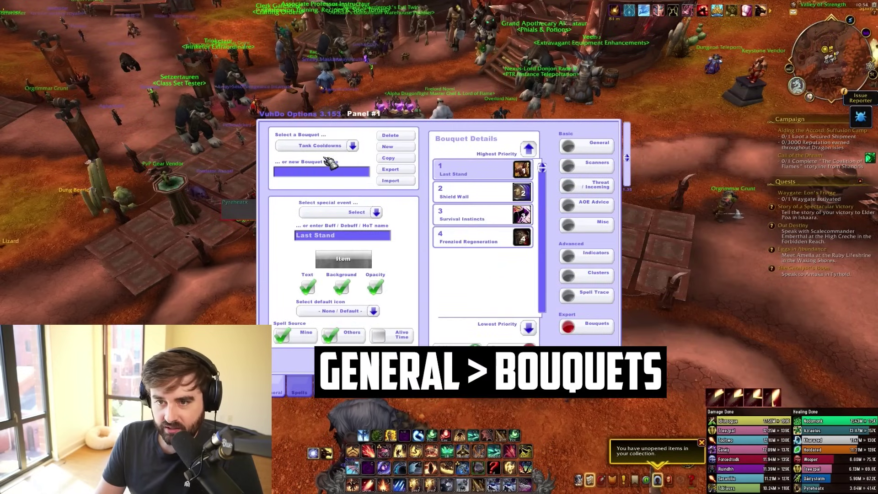
{"action": "left_click", "coordinate": [394, 183]}
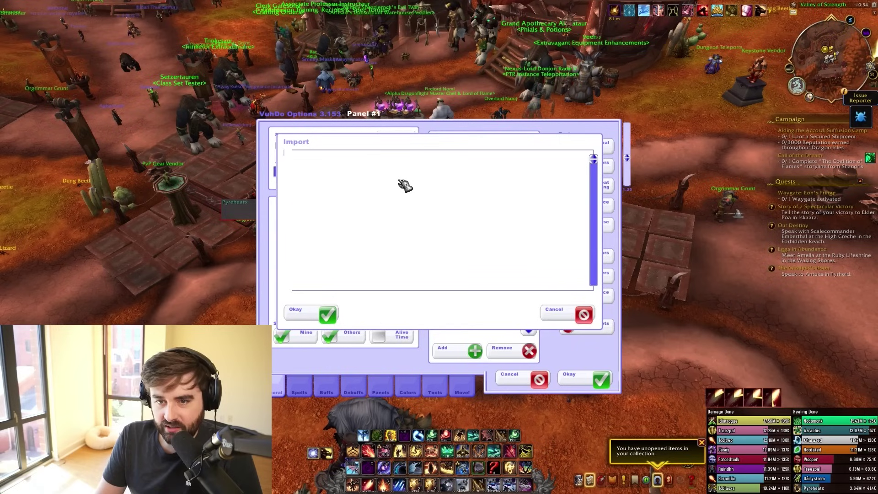
{"action": "key", "text": "ctrl+v"}
{"action": "left_click", "coordinate": [300, 314]}
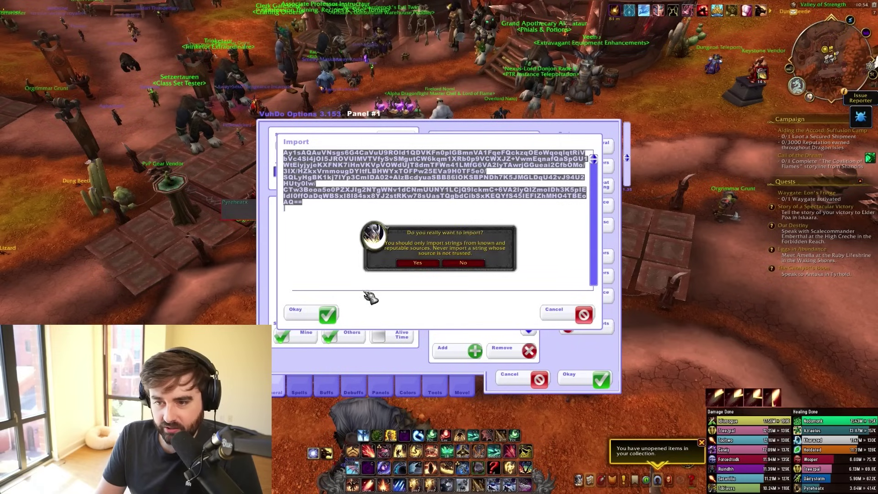
{"action": "left_click", "coordinate": [418, 263]}
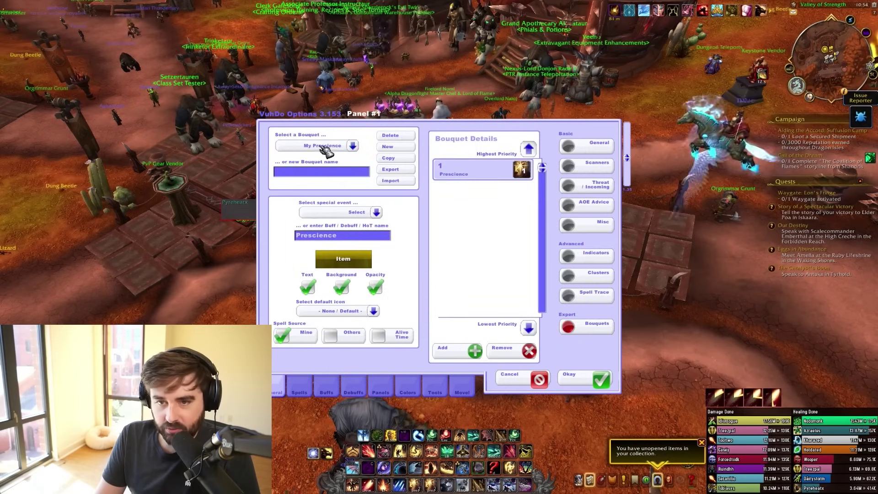
{"action": "left_click", "coordinate": [355, 146]}
{"action": "left_click", "coordinate": [355, 146]}
Select and copy the Other Prescience string from the notes
{"action": "key", "text": "alt+Tab"}
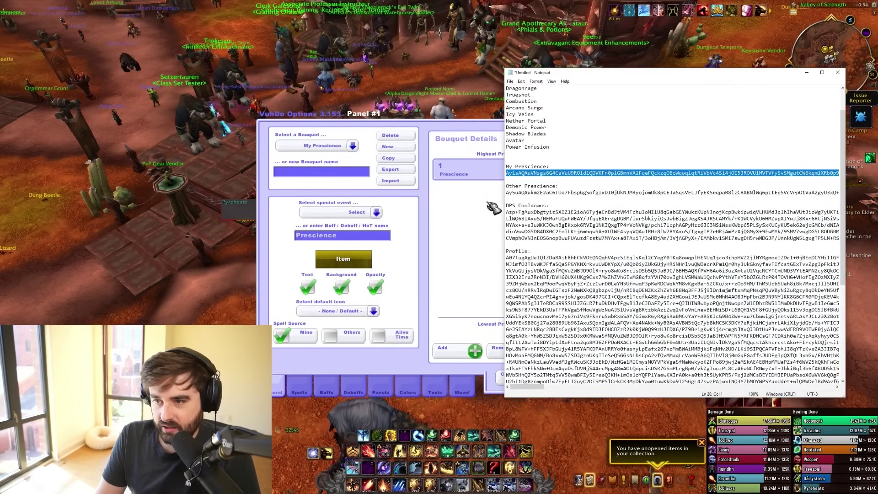
{"action": "left_click_drag", "start_coordinate": [507, 193], "coordinate": [508, 199]}
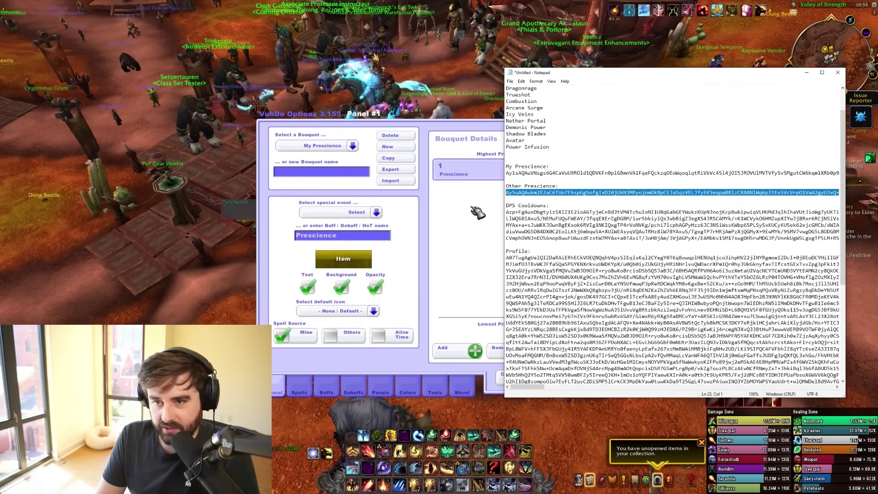
{"action": "key", "text": "alt+Tab"}
Import the string as the PRESCIENCE bouquet and check it appears in the bouquet list
{"action": "left_click", "coordinate": [397, 183]}
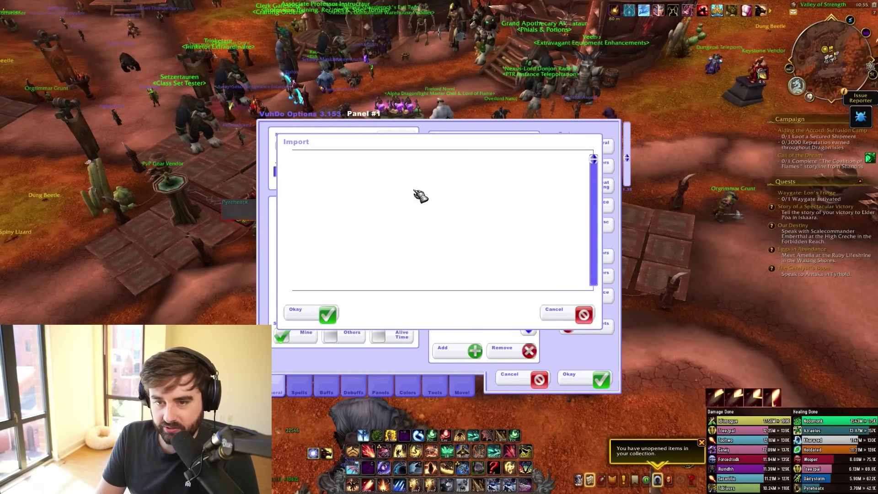
{"action": "key", "text": "ctrl+v"}
{"action": "left_click", "coordinate": [309, 311]}
{"action": "left_click", "coordinate": [425, 271]}
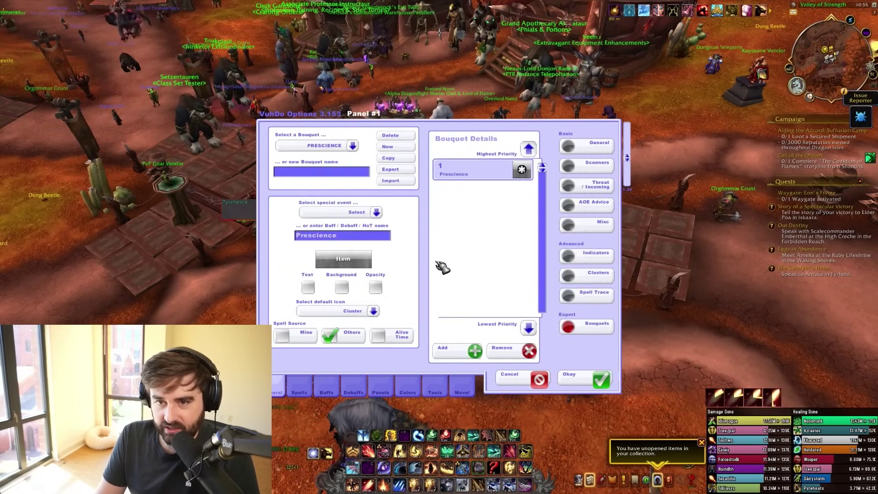
{"action": "left_click", "coordinate": [353, 146]}
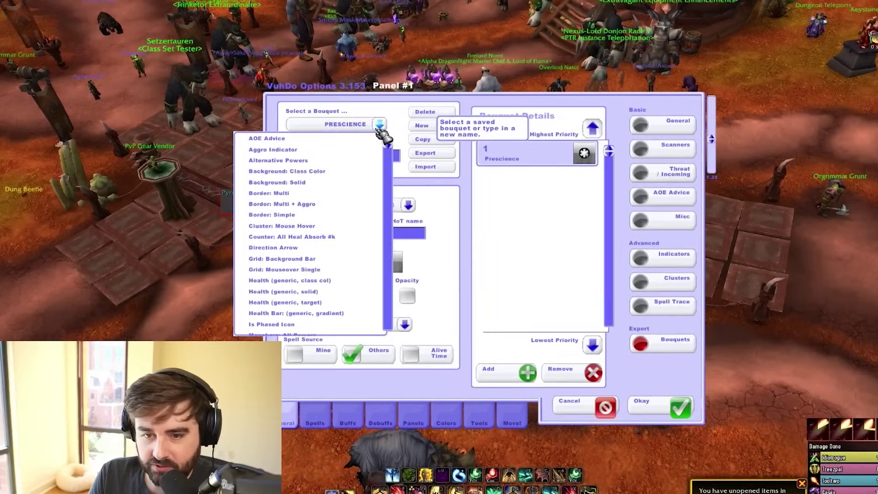
{"action": "scroll", "coordinate": [367, 203], "scroll_direction": "down", "scroll_amount": 9}
{"action": "scroll", "coordinate": [355, 187], "scroll_direction": "up", "scroll_amount": 5}
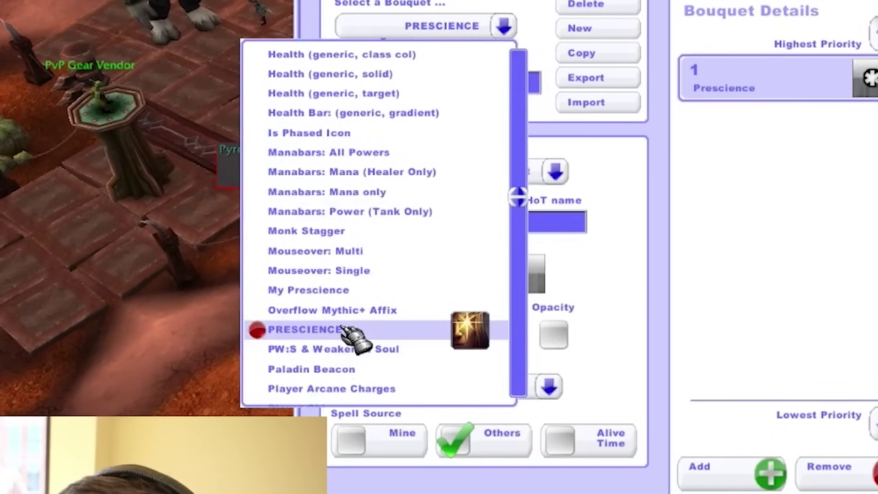
{"action": "scroll", "coordinate": [366, 298], "scroll_direction": "down", "scroll_amount": 3}
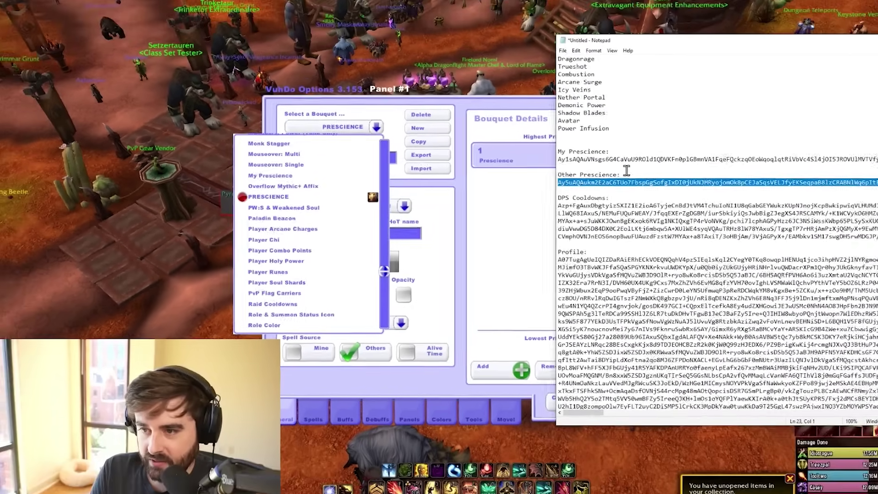
Import the DPS Cooldowns bouquet string from the notes into VuhDo
{"action": "left_click", "coordinate": [849, 132]}
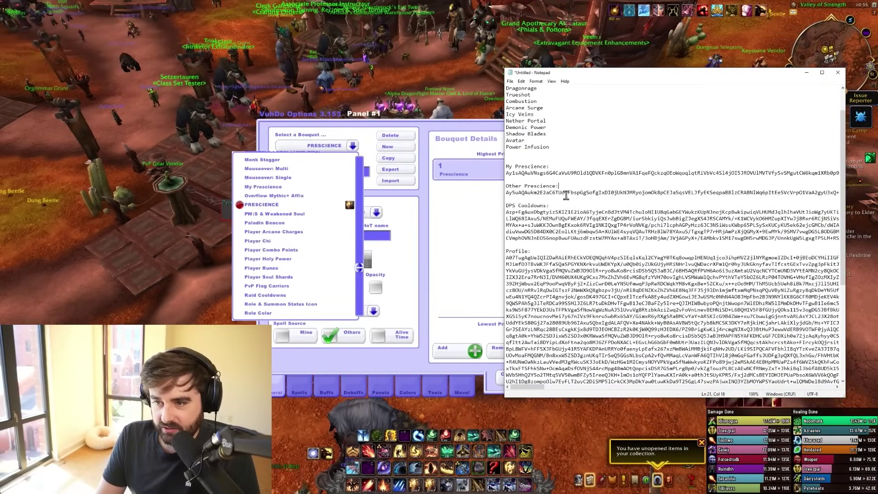
{"action": "left_click_drag", "start_coordinate": [507, 212], "coordinate": [542, 259]}
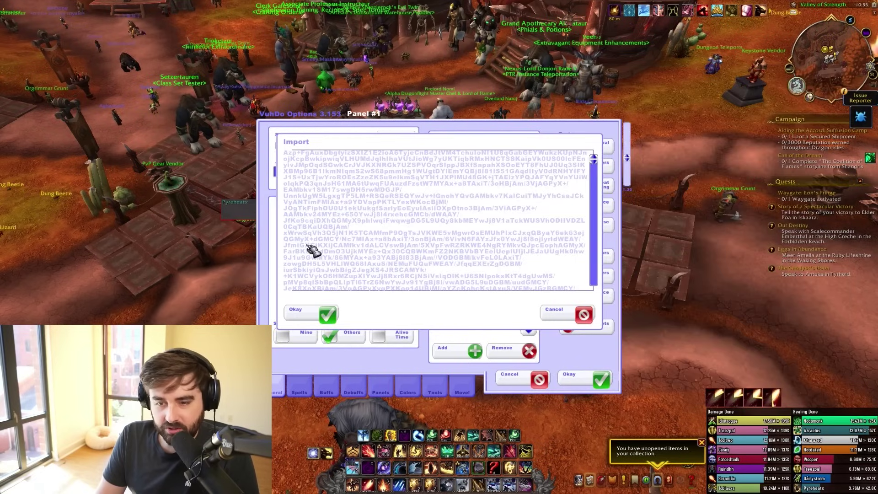
{"action": "left_click", "coordinate": [295, 313]}
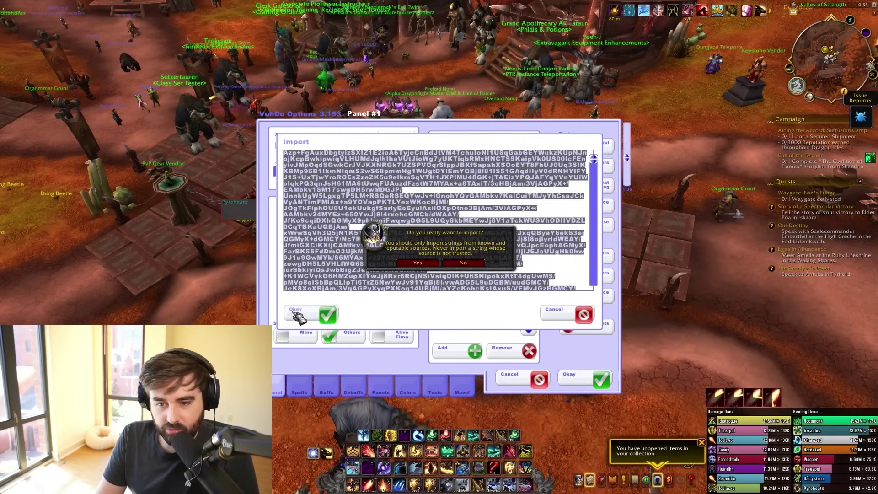
{"action": "left_click", "coordinate": [435, 263]}
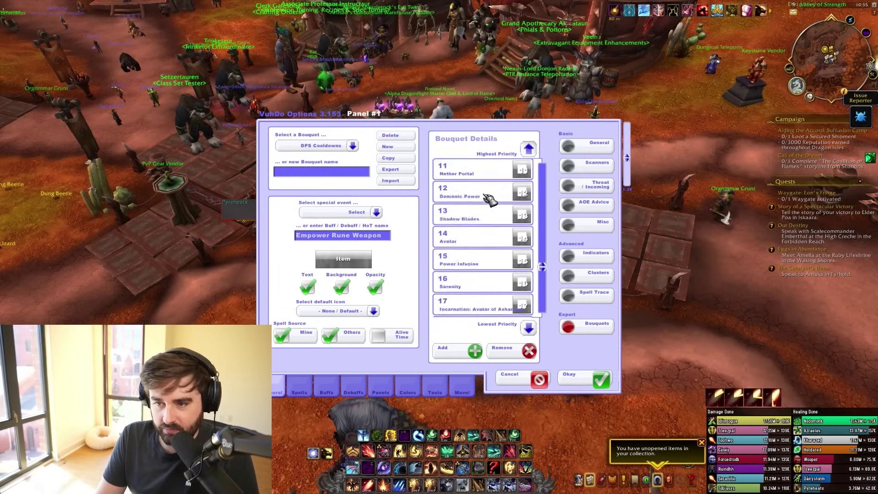
{"action": "scroll", "coordinate": [488, 198], "scroll_direction": "down", "scroll_amount": 4}
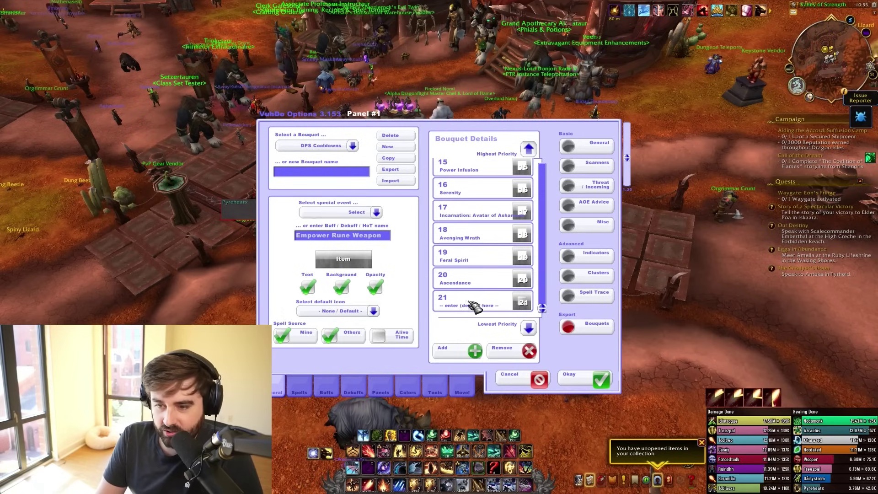
Select the empty entry 21 of DPS Cooldowns and set its default icon to None
{"action": "left_click", "coordinate": [438, 307]}
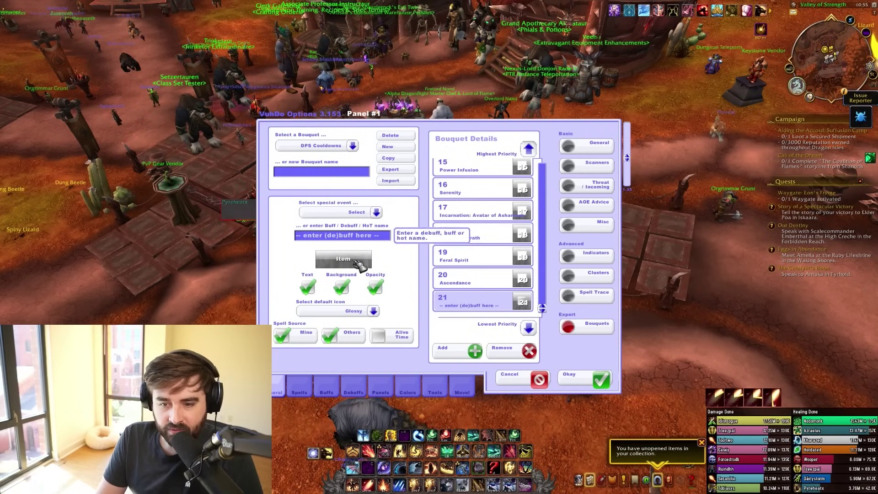
{"action": "left_click", "coordinate": [374, 311]}
{"action": "left_click", "coordinate": [319, 330]}
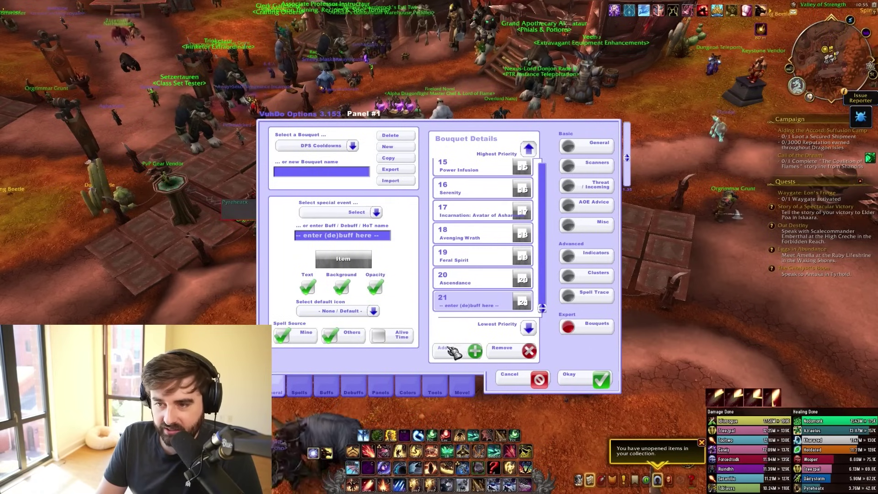
Add Blessing of the Bronze as entry 21 of DPS Cooldowns, then cast it to test
{"action": "type", "text": "Blessing of the Bronze"}
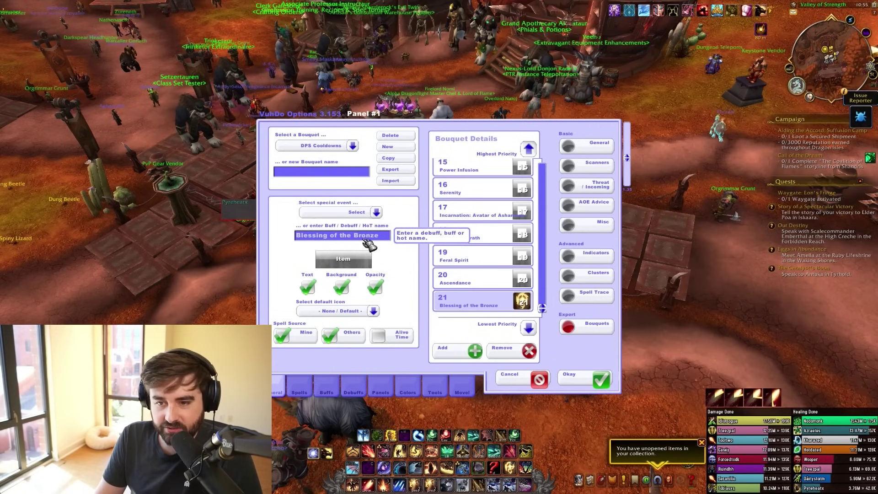
{"action": "left_click", "coordinate": [336, 315]}
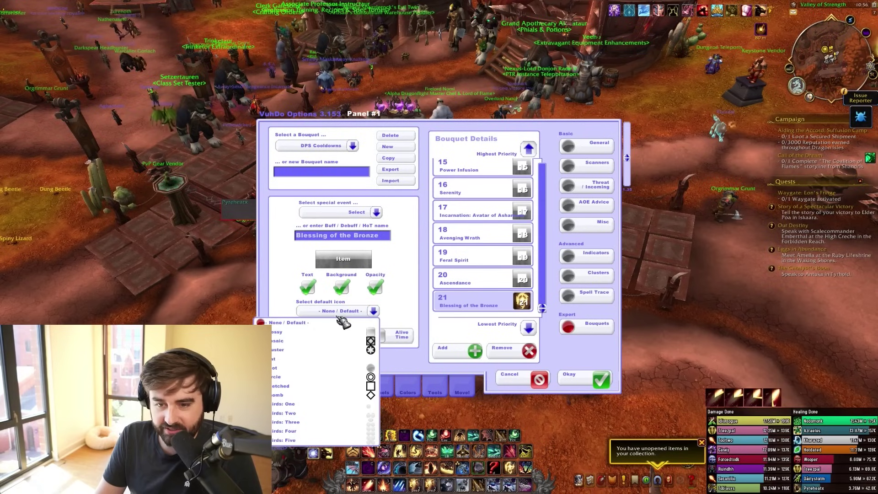
{"action": "left_click", "coordinate": [344, 319]}
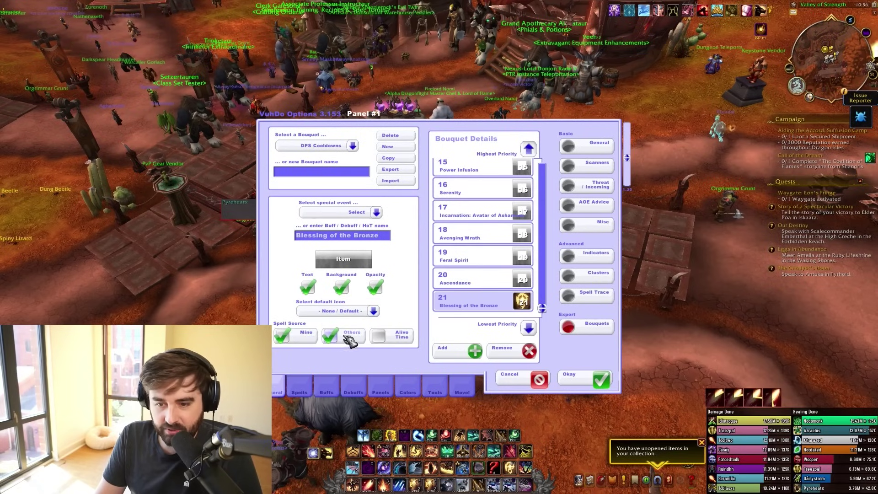
{"action": "left_click", "coordinate": [456, 358]}
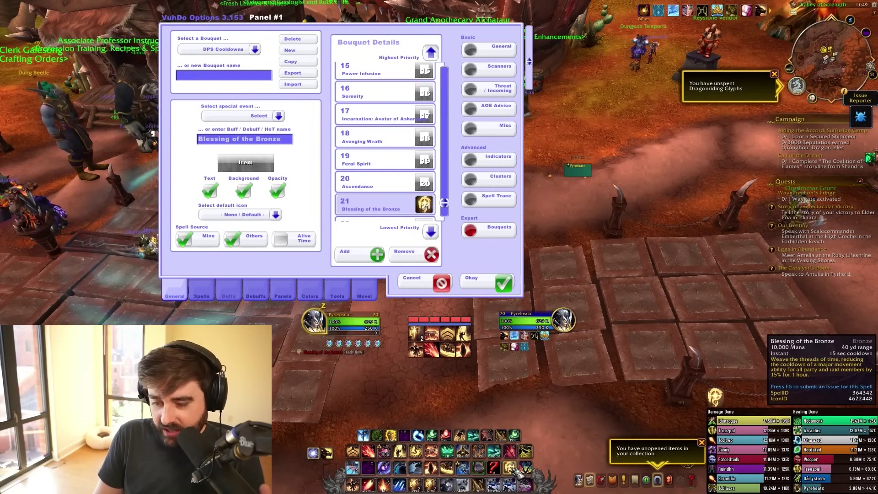
{"action": "left_click", "coordinate": [509, 467]}
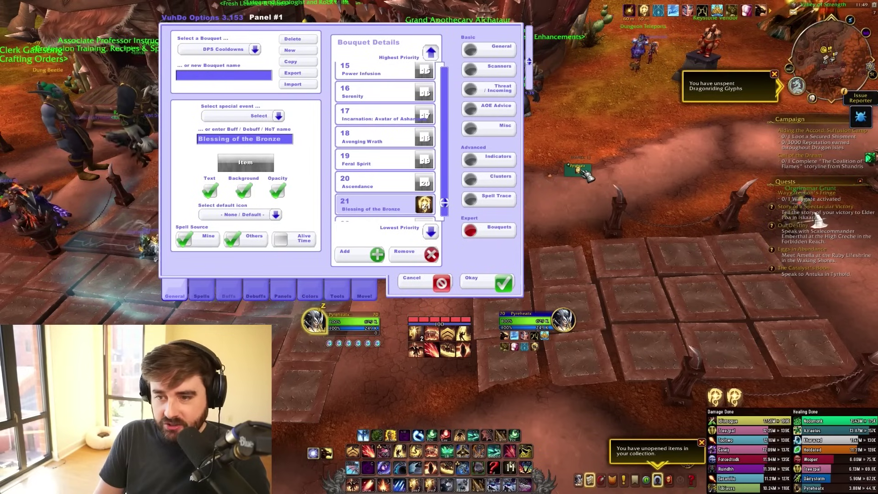
Keep DPS Cooldowns in HoT slot 7 and set that slot's icon scale to 1.7
{"action": "left_click", "coordinate": [282, 295]}
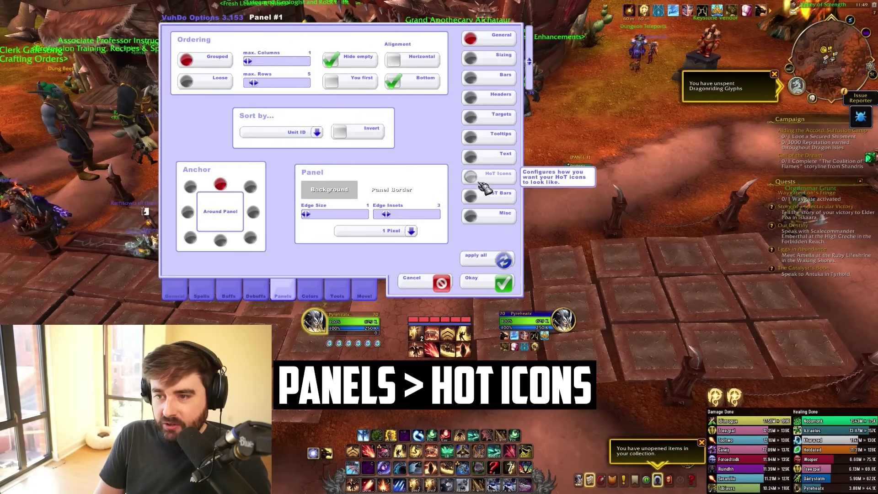
{"action": "left_click", "coordinate": [496, 181]}
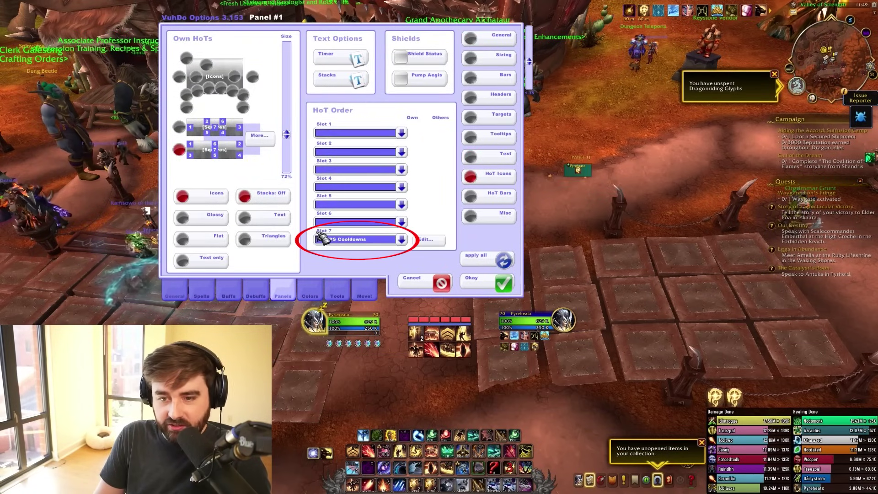
{"action": "left_click", "coordinate": [402, 240]}
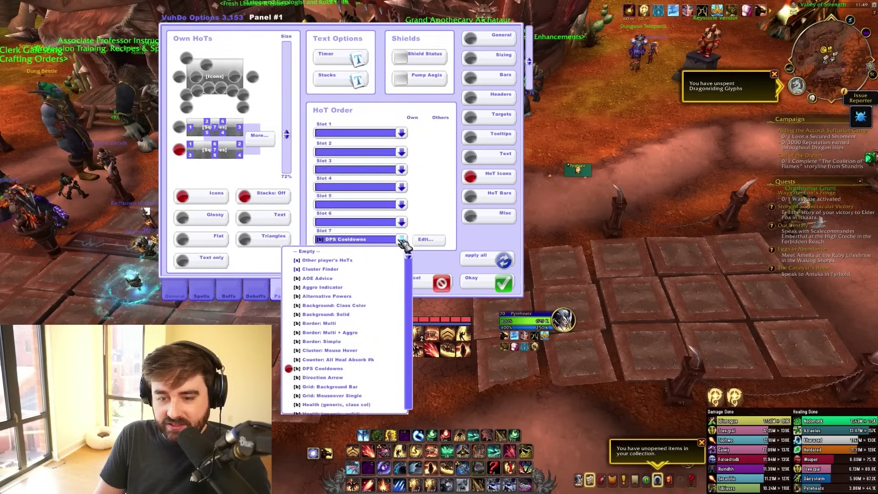
{"action": "left_click", "coordinate": [321, 369]}
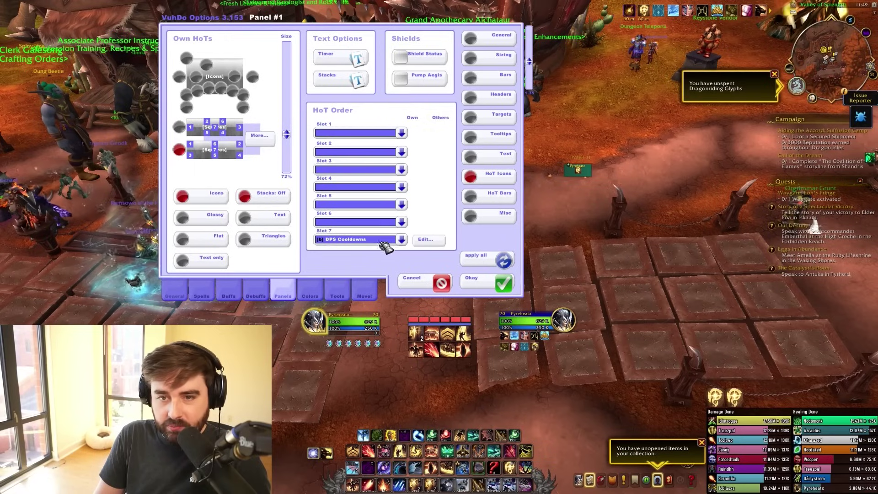
{"action": "left_click", "coordinate": [271, 140]}
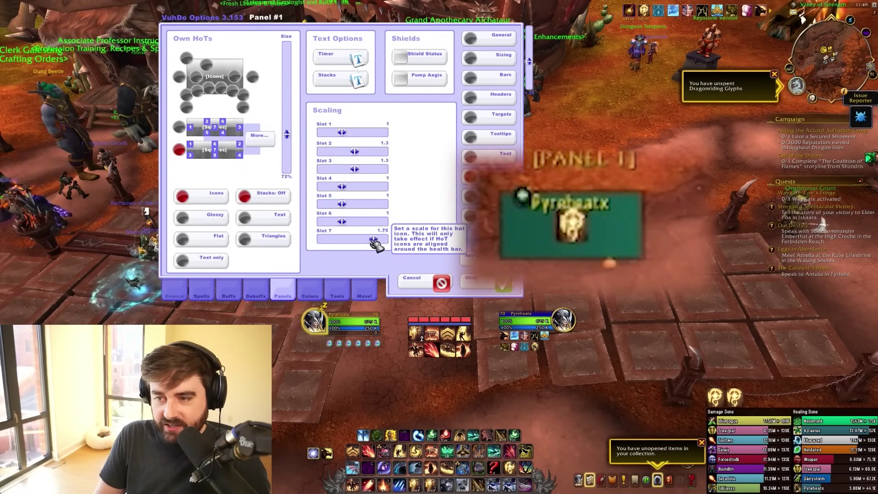
{"action": "left_click_drag", "start_coordinate": [382, 239], "coordinate": [371, 240]}
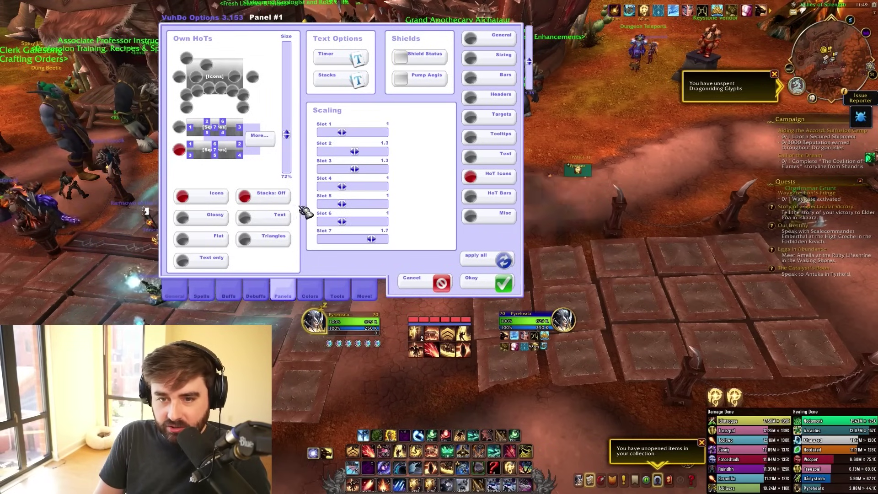
{"action": "left_click", "coordinate": [259, 136]}
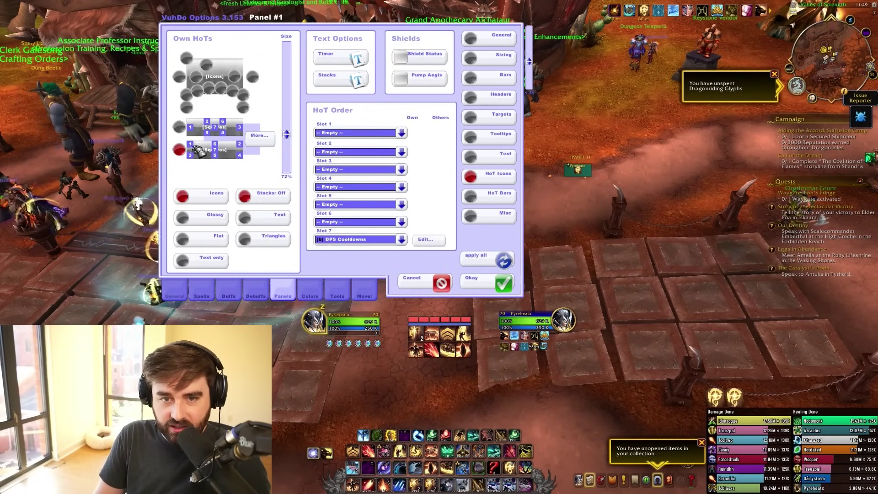
Assign the PRESCIENCE bouquet to HoT slot 1 and My Prescience to slot 2
{"action": "left_click", "coordinate": [401, 133]}
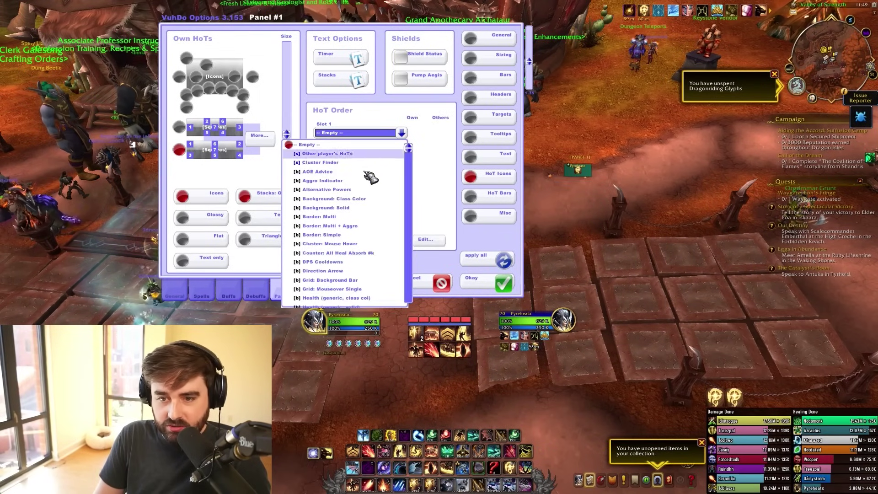
{"action": "scroll", "coordinate": [365, 199], "scroll_direction": "down", "scroll_amount": 10}
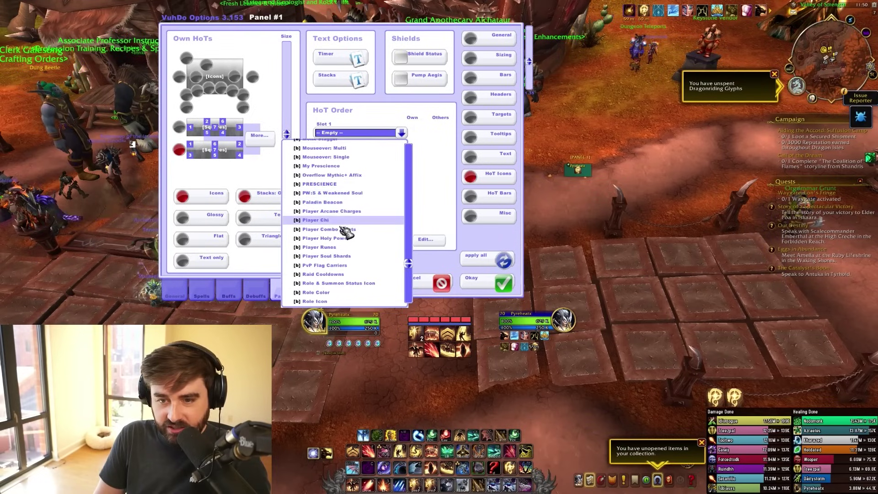
{"action": "left_click", "coordinate": [320, 184]}
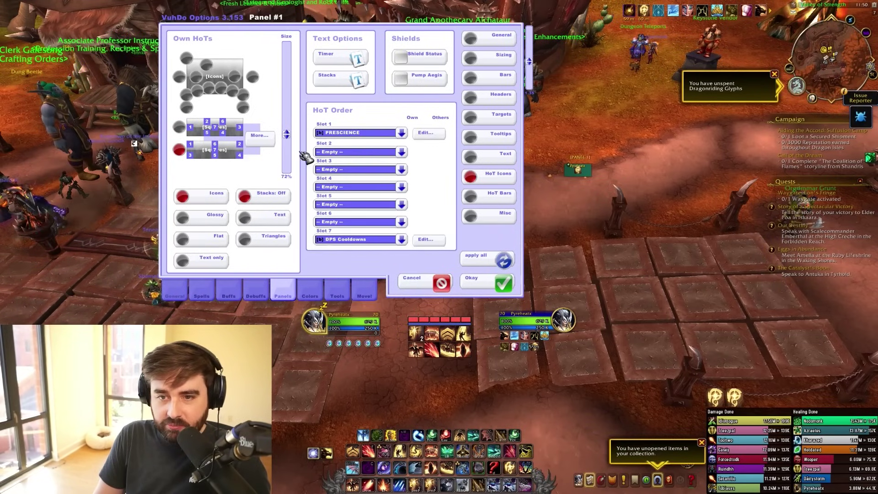
{"action": "left_click", "coordinate": [401, 152]}
{"action": "scroll", "coordinate": [367, 191], "scroll_direction": "down", "scroll_amount": 15}
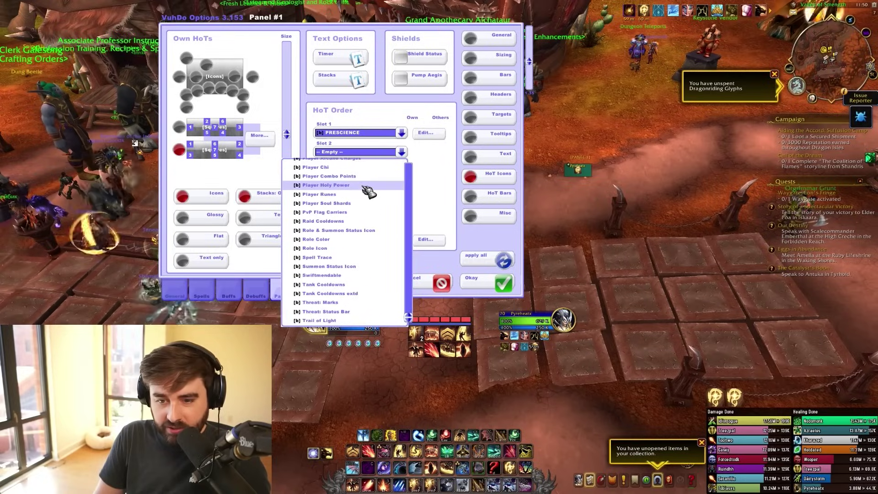
{"action": "scroll", "coordinate": [357, 249], "scroll_direction": "up", "scroll_amount": 8}
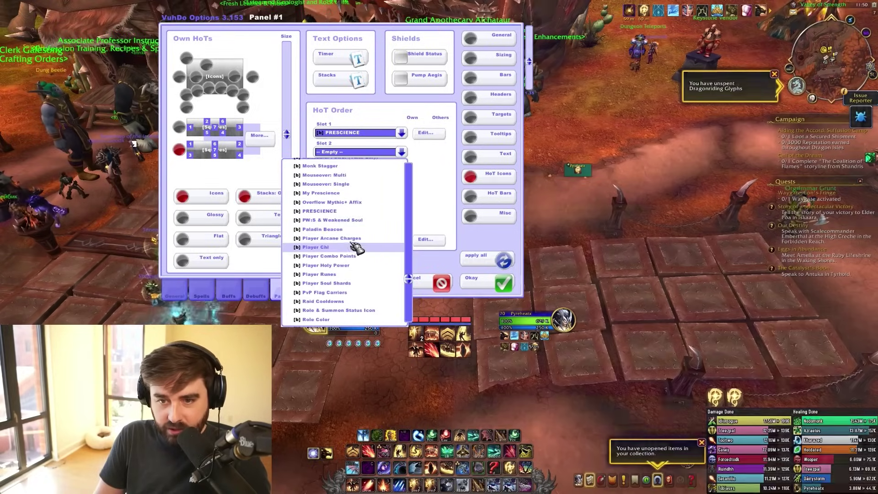
{"action": "left_click", "coordinate": [388, 195]}
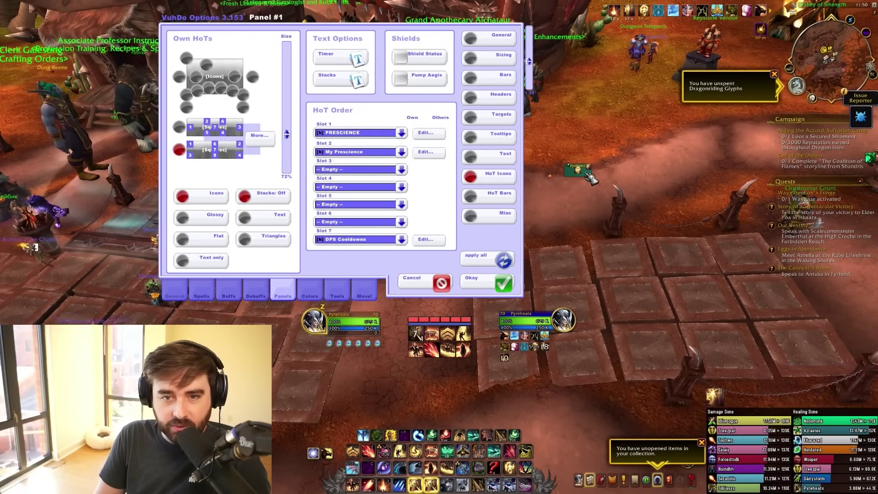
Set HoT bar slot 1 to track My Prescience, then return to the Bouquets editor
{"action": "left_click", "coordinate": [492, 201]}
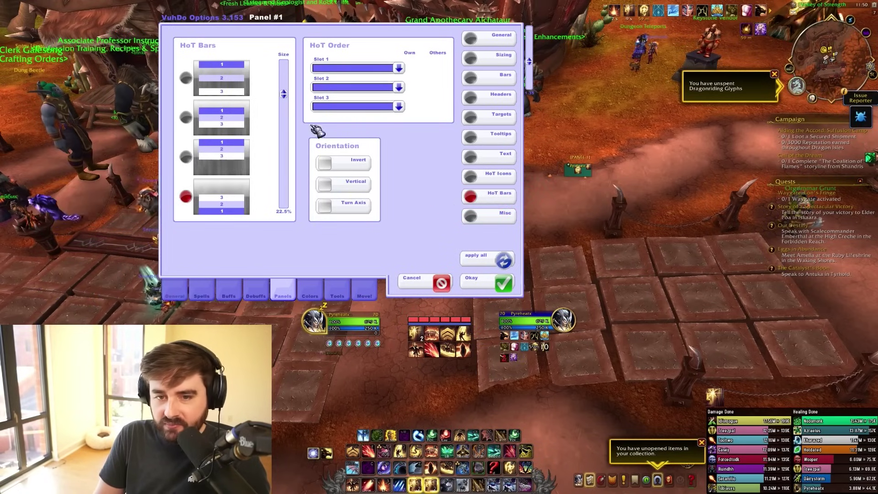
{"action": "left_click", "coordinate": [399, 68]}
{"action": "scroll", "coordinate": [373, 142], "scroll_direction": "down", "scroll_amount": 10}
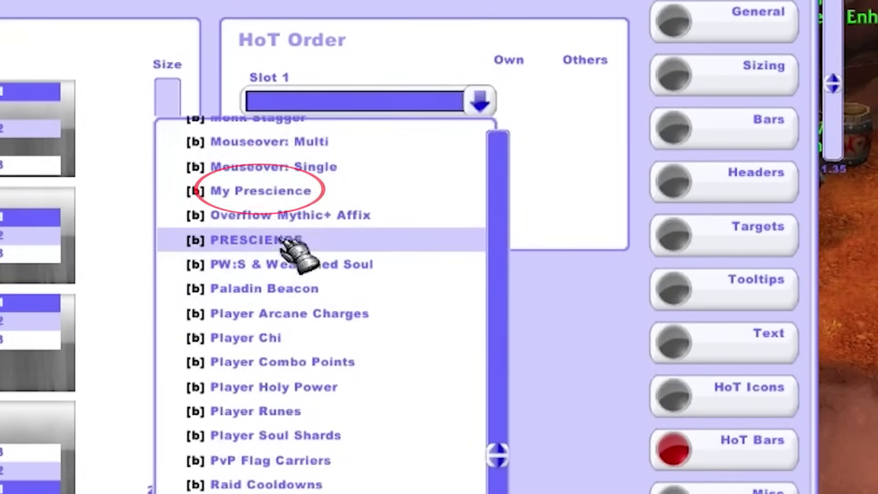
{"action": "left_click", "coordinate": [279, 192]}
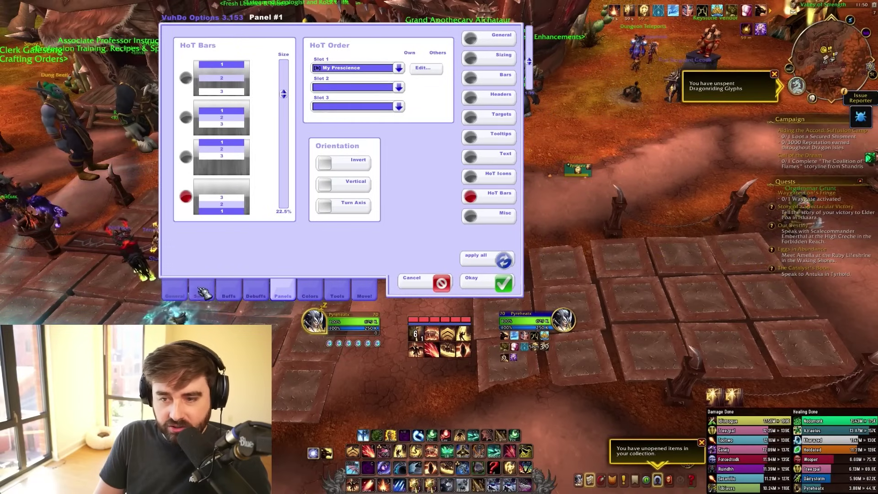
{"action": "left_click", "coordinate": [175, 292]}
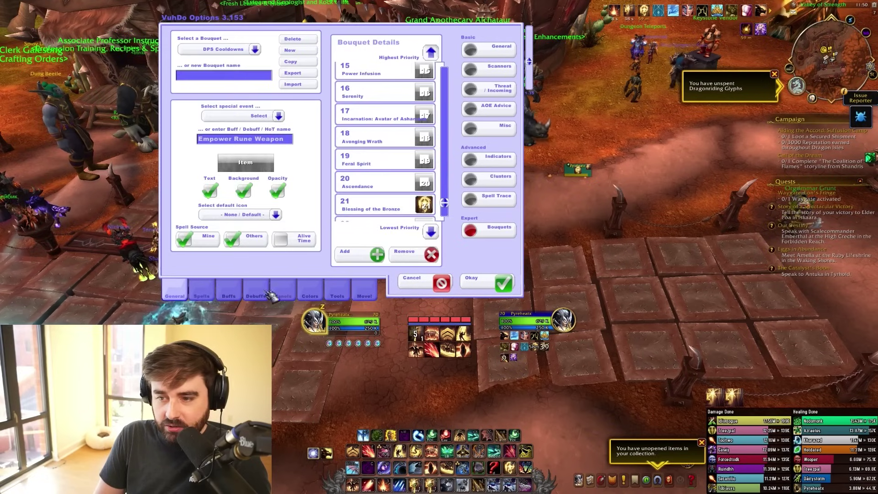
Load the My Prescience bouquet in the bouquet editor
{"action": "left_click", "coordinate": [255, 49]}
{"action": "scroll", "coordinate": [179, 114], "scroll_direction": "down", "scroll_amount": 3}
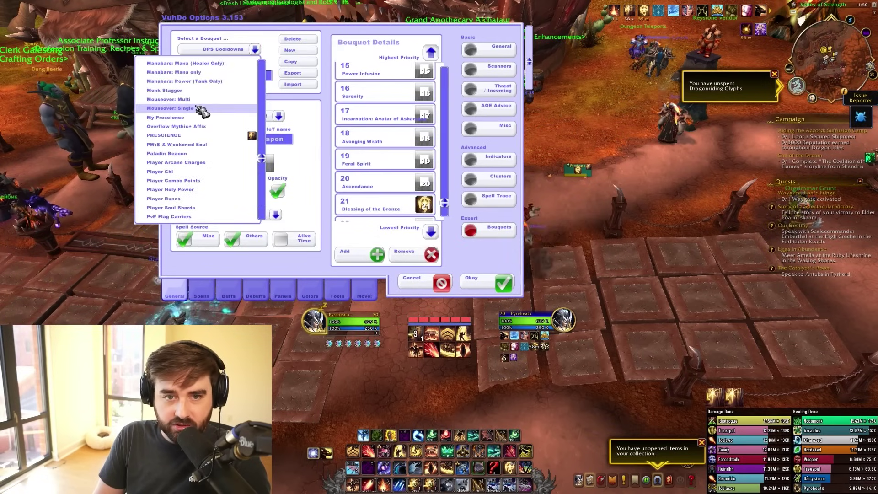
{"action": "left_click", "coordinate": [165, 117]}
Colour the bouquet's Prescience item golden yellow and confirm the colour
{"action": "left_click", "coordinate": [245, 163]}
{"action": "left_click", "coordinate": [440, 263]}
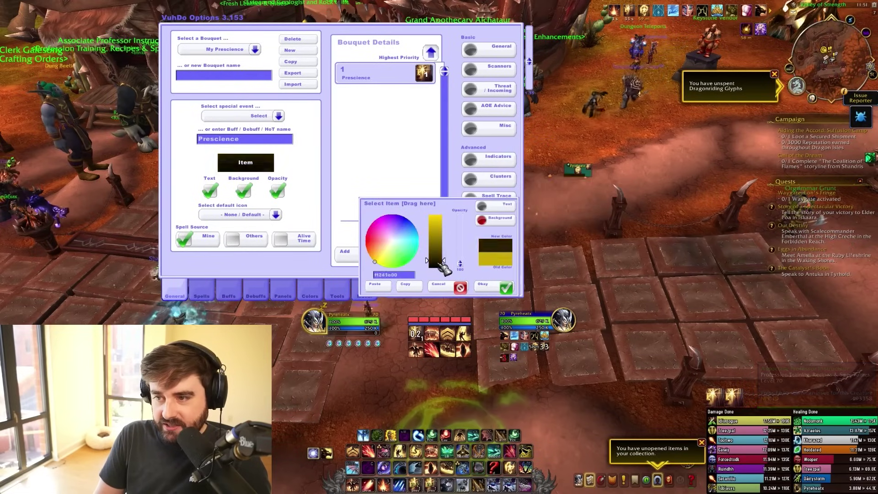
{"action": "left_click_drag", "start_coordinate": [443, 268], "coordinate": [437, 215]}
{"action": "left_click", "coordinate": [370, 257]}
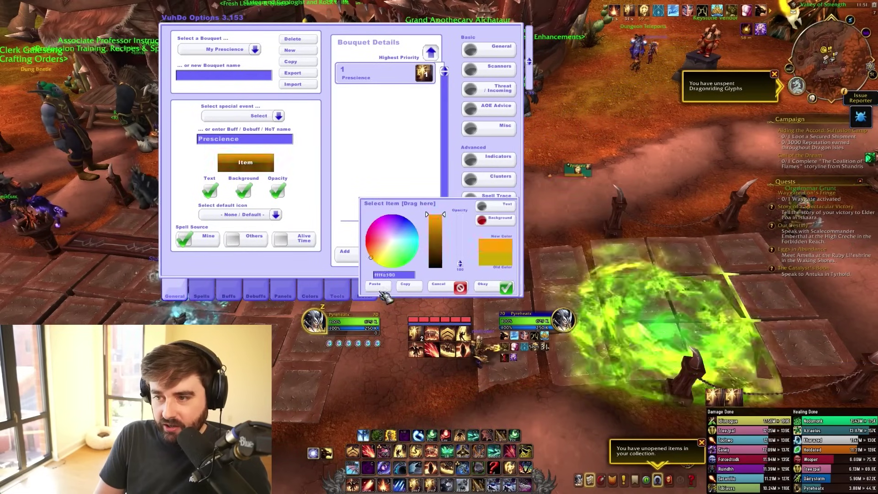
{"action": "left_click", "coordinate": [392, 246]}
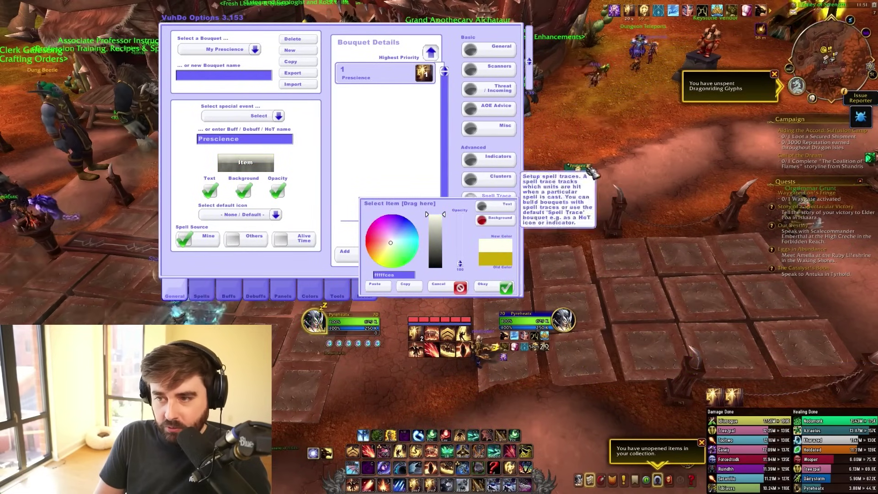
{"action": "left_click", "coordinate": [384, 253]}
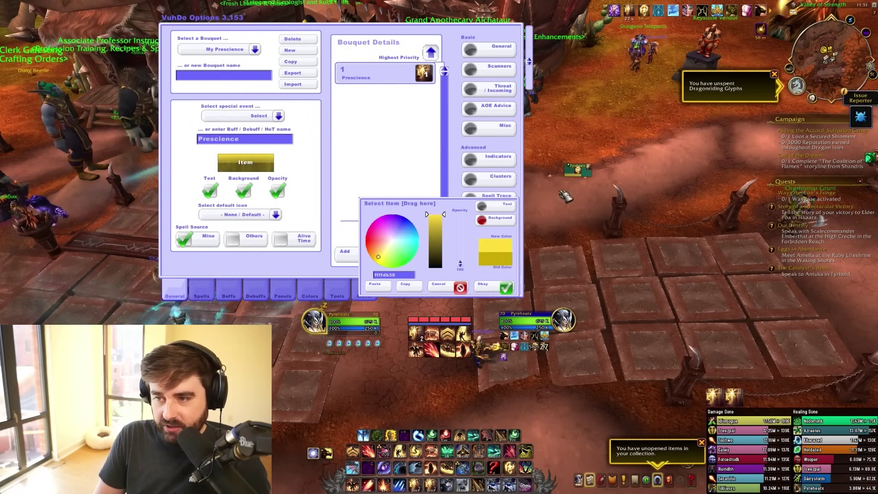
{"action": "left_click", "coordinate": [494, 288]}
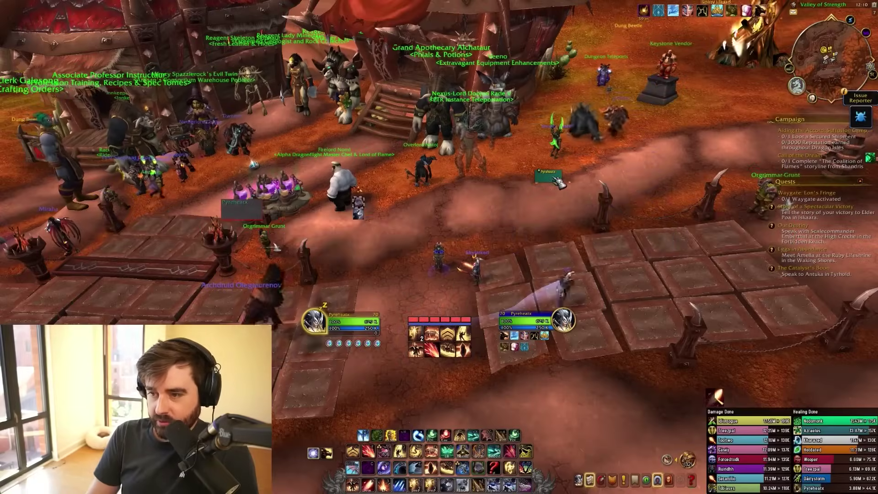
Cast Living Flame, then open VuhDo's mouse spell binding settings
{"action": "key", "text": "2"}
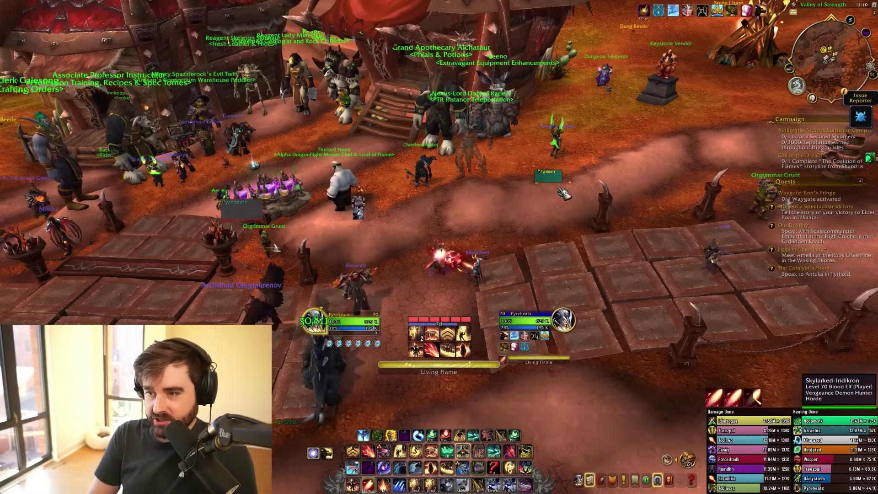
{"action": "left_click", "coordinate": [816, 103]}
{"action": "left_click_drag", "start_coordinate": [455, 40], "coordinate": [483, 38]}
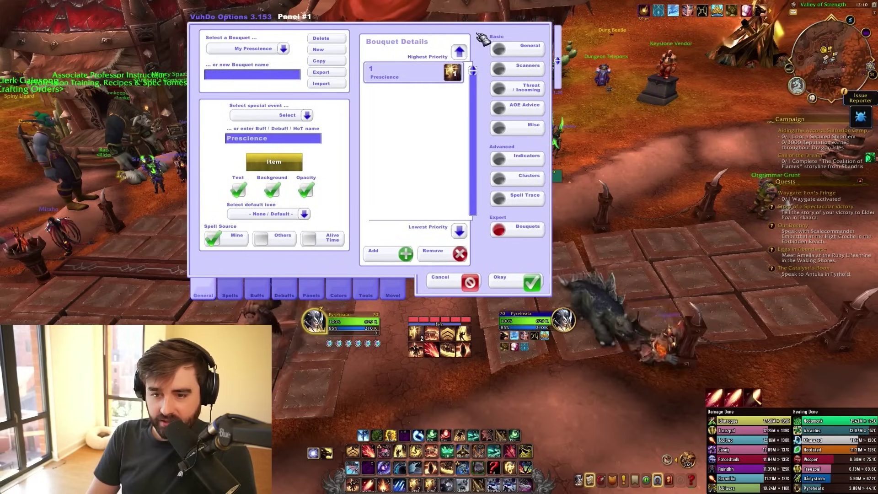
{"action": "left_click", "coordinate": [234, 288]}
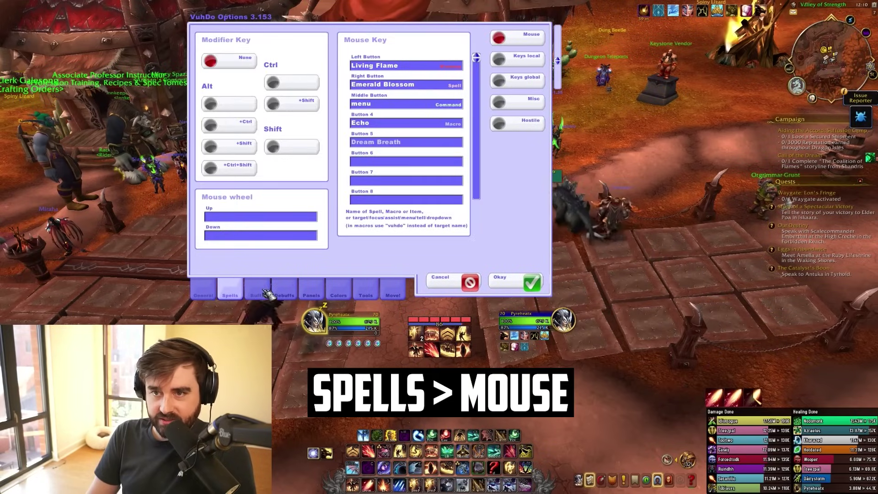
Replace the left-click binding Living Flame with Prescience and test-cast abilities
{"action": "left_click", "coordinate": [416, 67]}
{"action": "left_click_drag", "start_coordinate": [424, 69], "coordinate": [365, 64]}
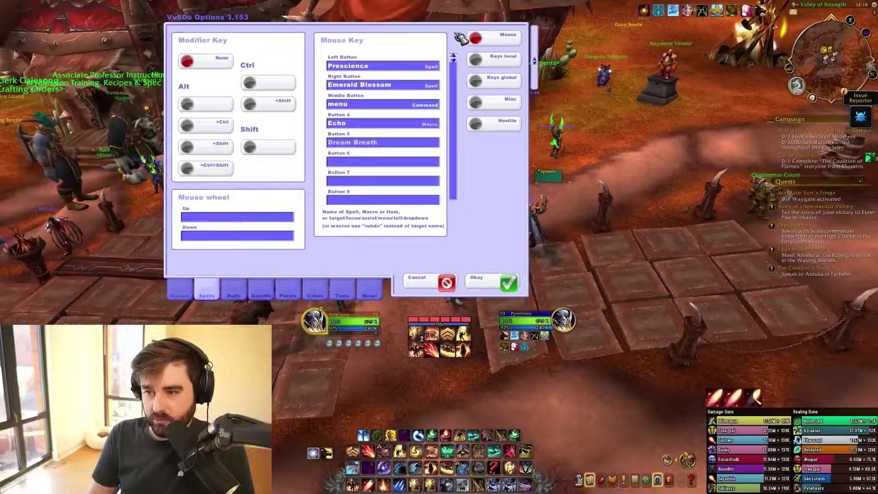
{"action": "left_click_drag", "start_coordinate": [461, 38], "coordinate": [446, 35]}
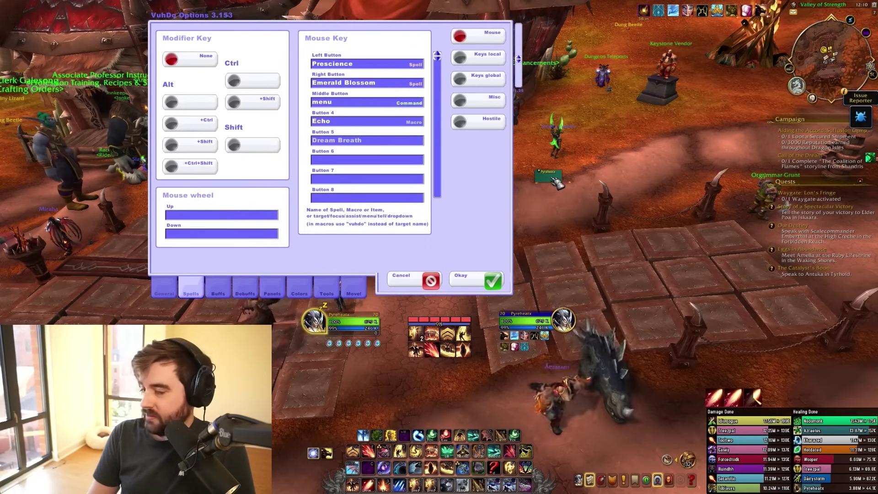
{"action": "key", "text": "1"}
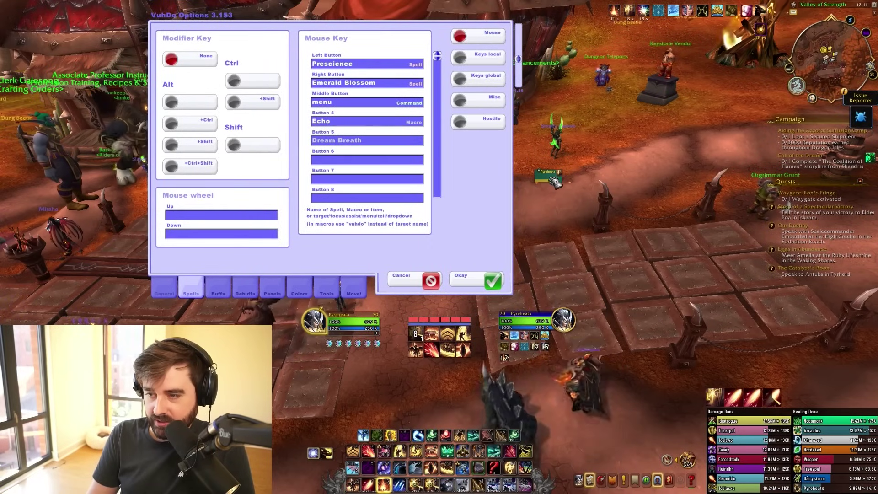
{"action": "key", "text": "1"}
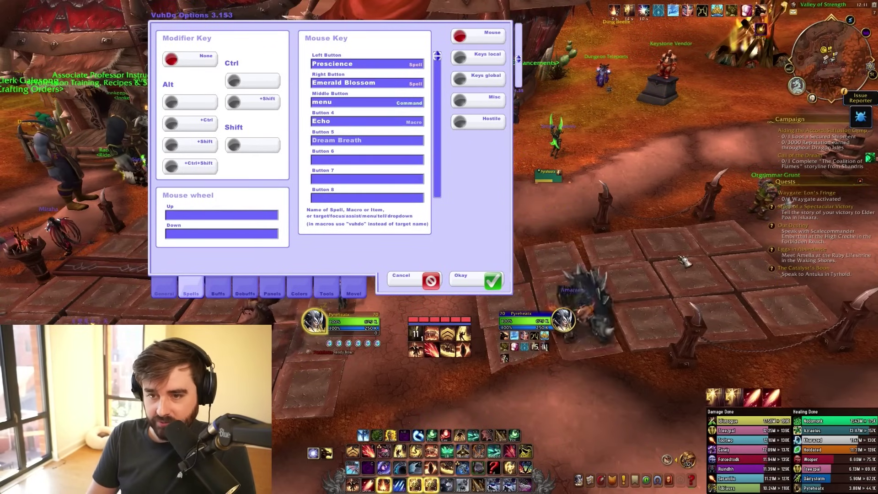
Drag the raid frame panel to a new spot, save and close, then reopen VuhDo options
{"action": "left_click", "coordinate": [365, 293]}
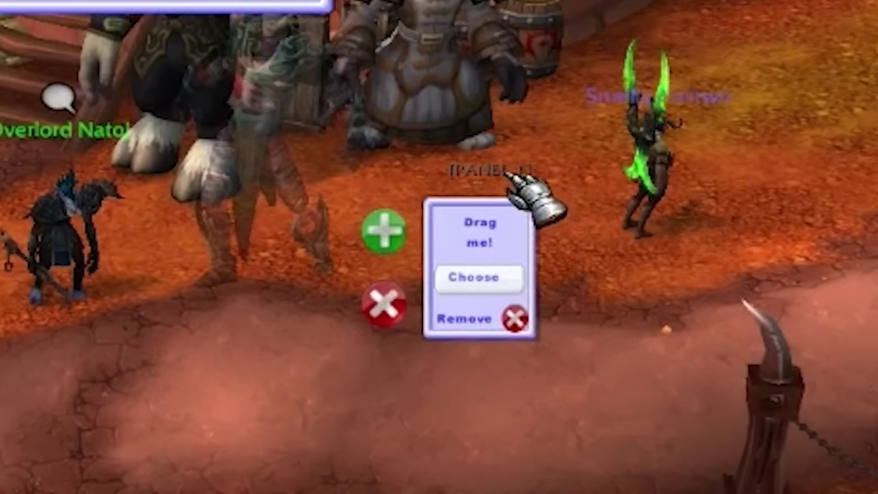
{"action": "left_click_drag", "start_coordinate": [506, 173], "coordinate": [649, 174]}
{"action": "left_click_drag", "start_coordinate": [622, 137], "coordinate": [544, 229]}
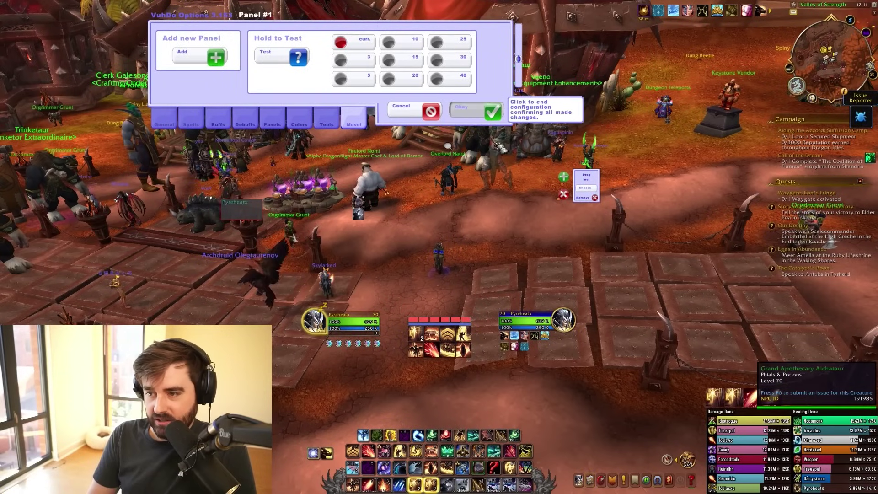
{"action": "left_click", "coordinate": [478, 110]}
{"action": "left_click", "coordinate": [810, 110]}
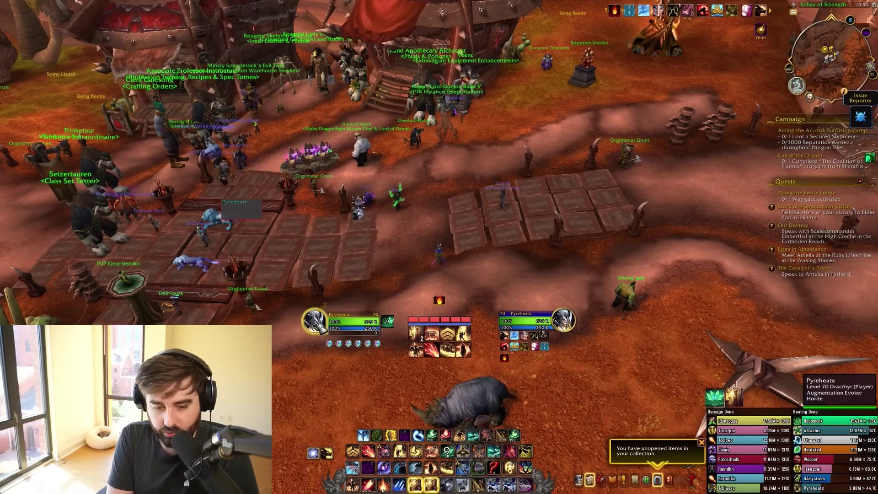
{"action": "left_click_drag", "start_coordinate": [543, 187], "coordinate": [677, 223]}
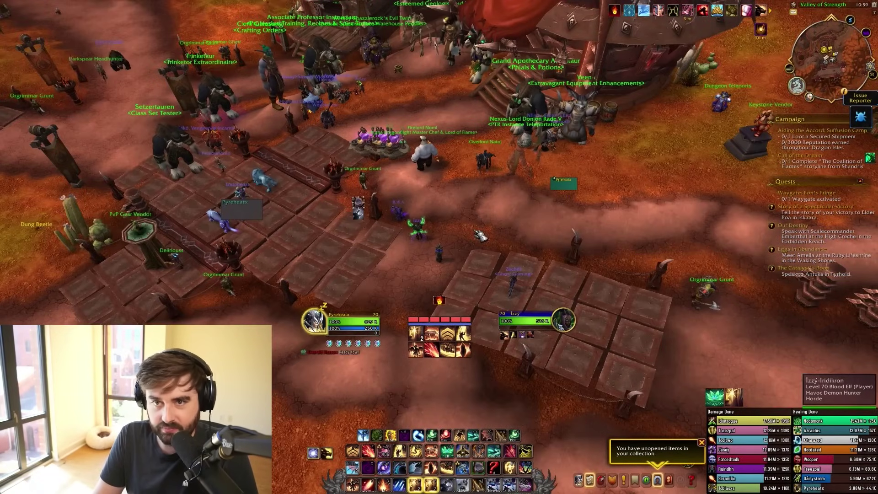
{"action": "left_click_drag", "start_coordinate": [581, 194], "coordinate": [640, 194]}
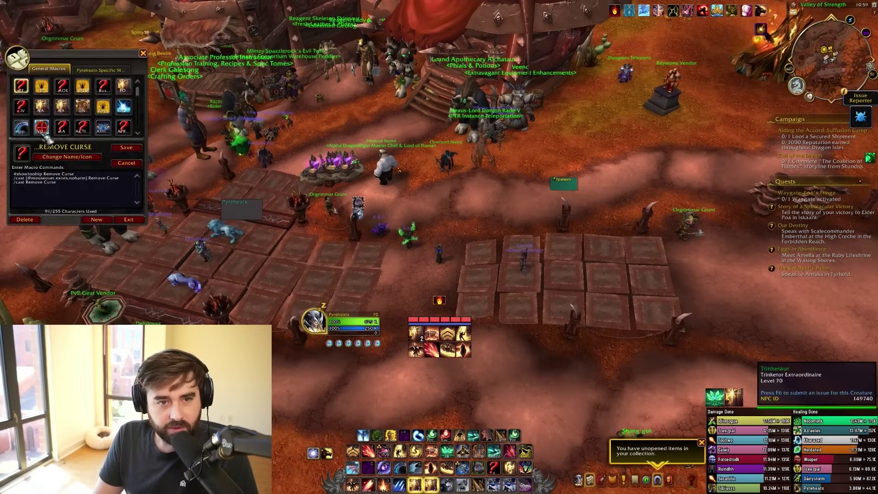
{"action": "left_click", "coordinate": [41, 128]}
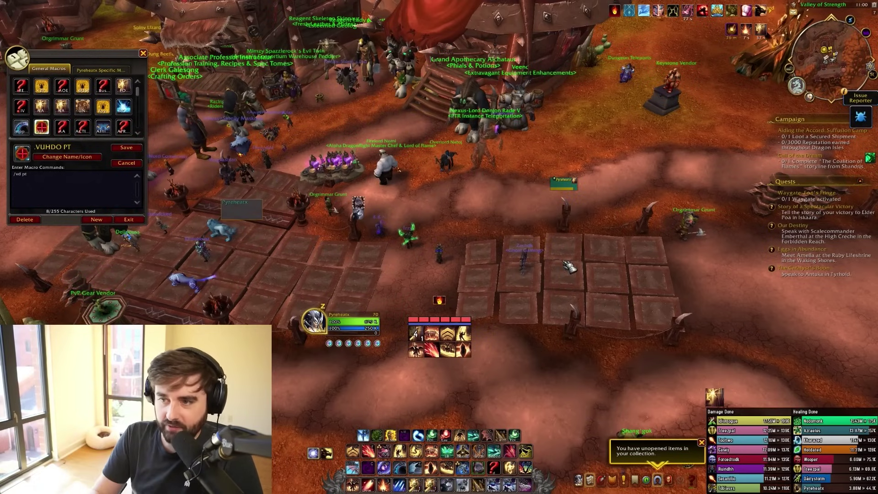
{"action": "key", "text": "1"}
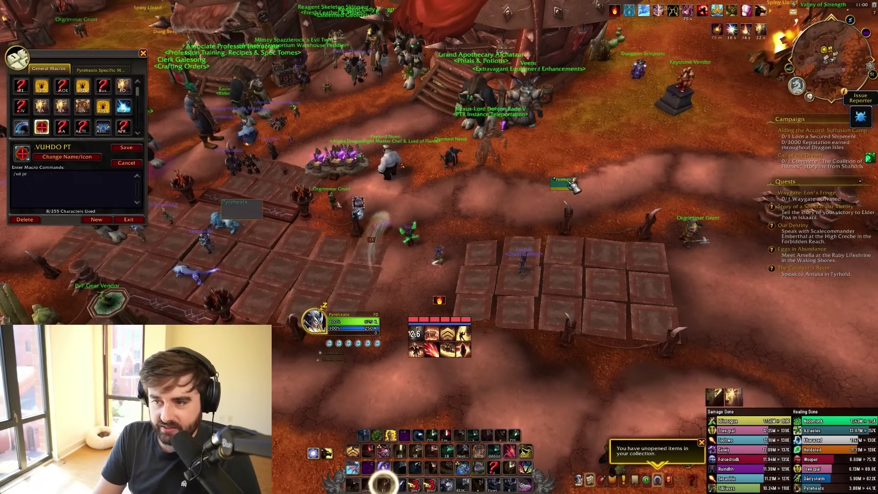
{"action": "left_click", "coordinate": [143, 54]}
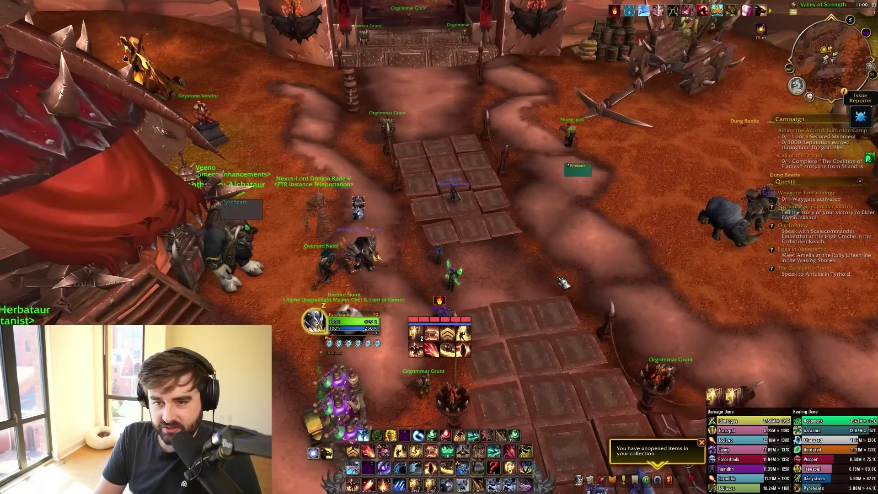
{"action": "left_click_drag", "start_coordinate": [563, 284], "coordinate": [255, 208]}
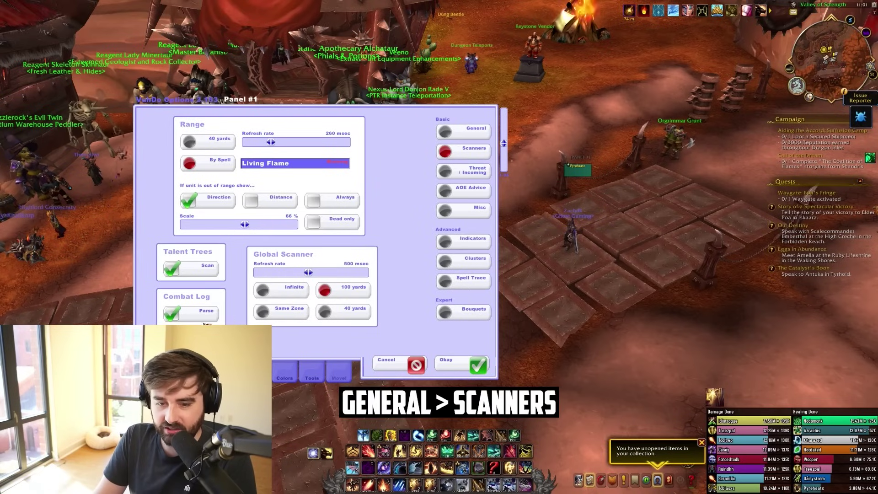
{"action": "left_click_drag", "start_coordinate": [399, 137], "coordinate": [452, 128]}
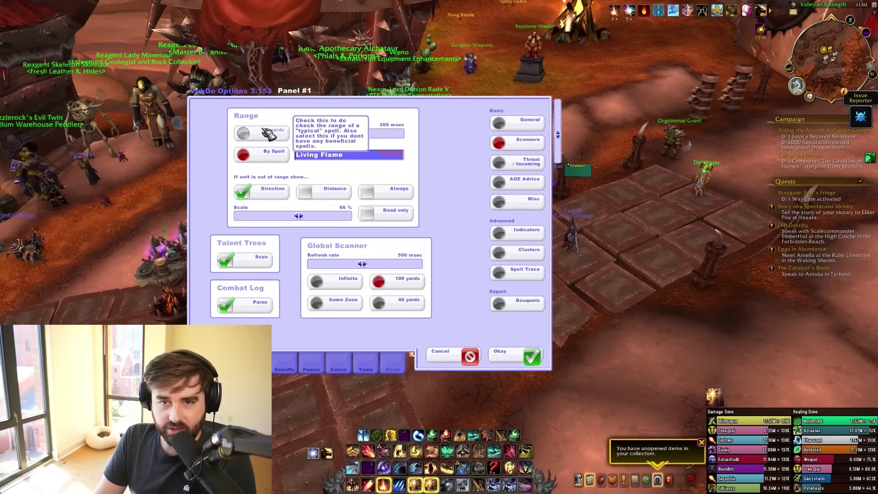
{"action": "key", "text": "a"}
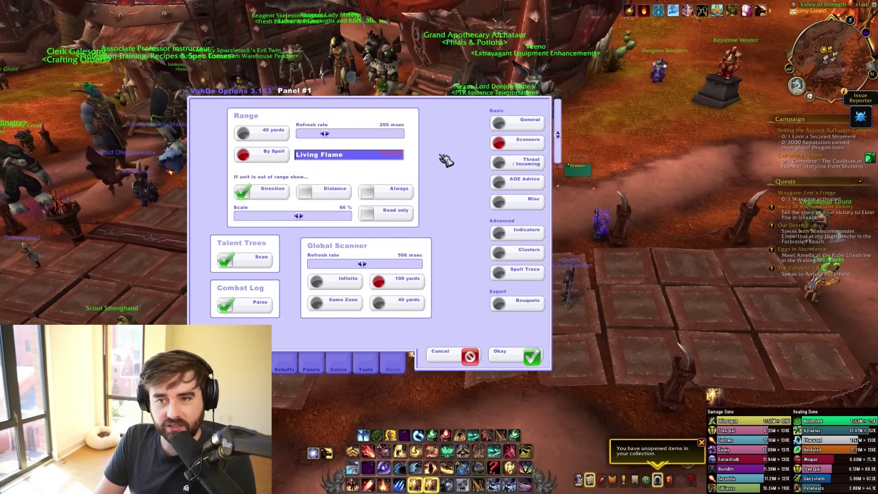